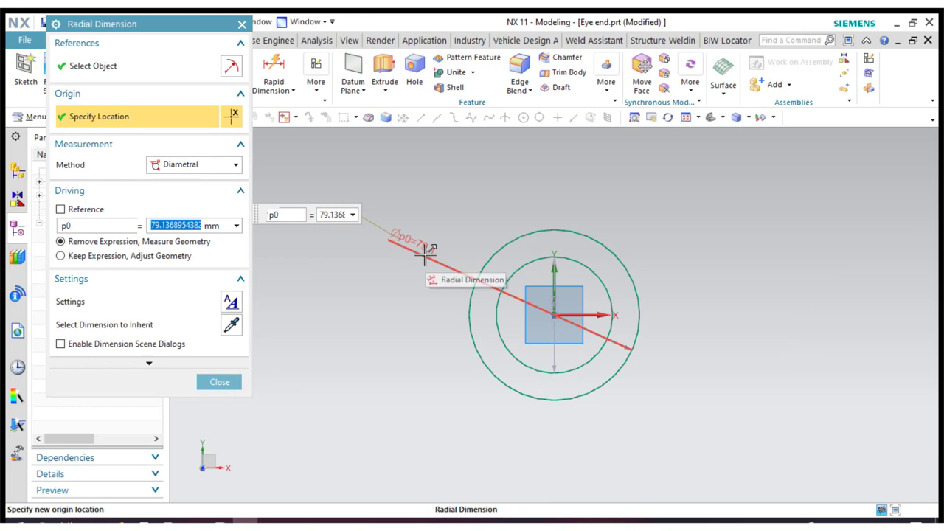
# Step: Set the outer circle's diameter to 40 mm and move its dimension closer to the circle
pyautogui.write('40')
pyautogui.press('Return')
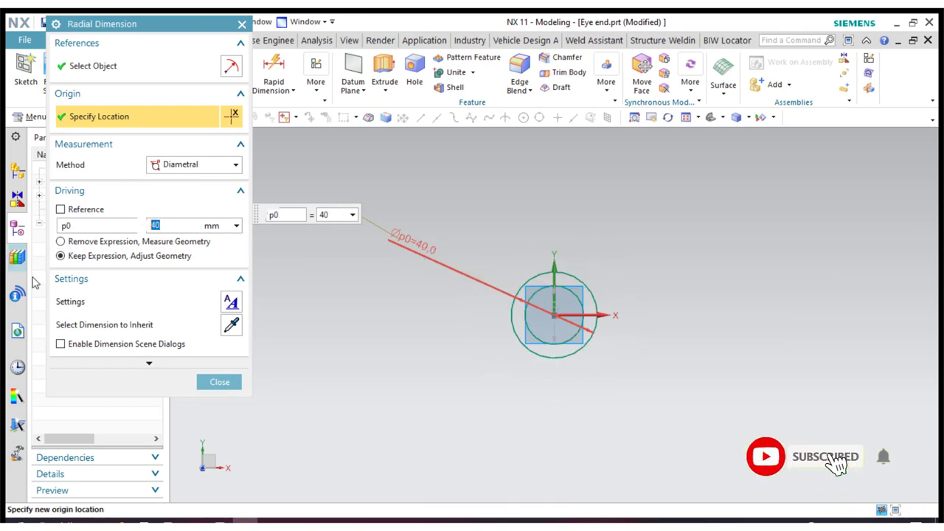
pyautogui.click(229, 390)
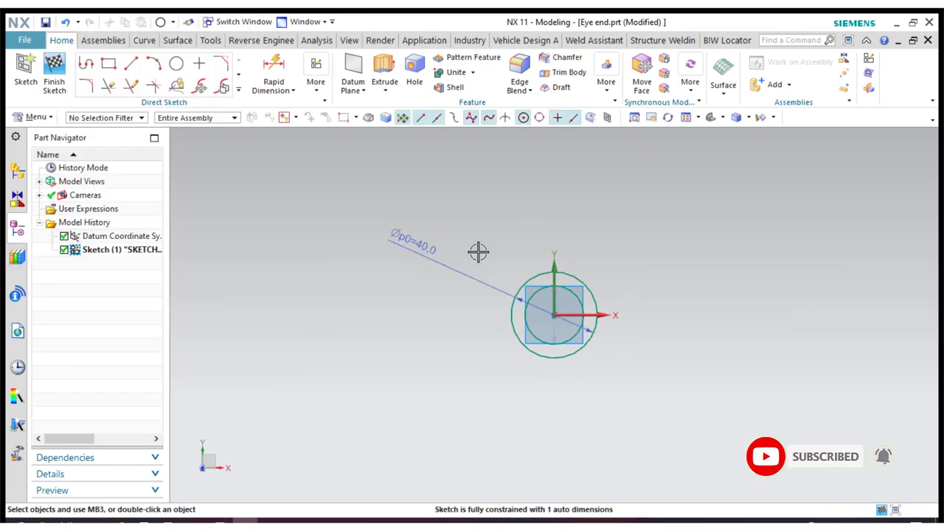
pyautogui.moveTo(479, 268); pyautogui.dragTo(552, 311)
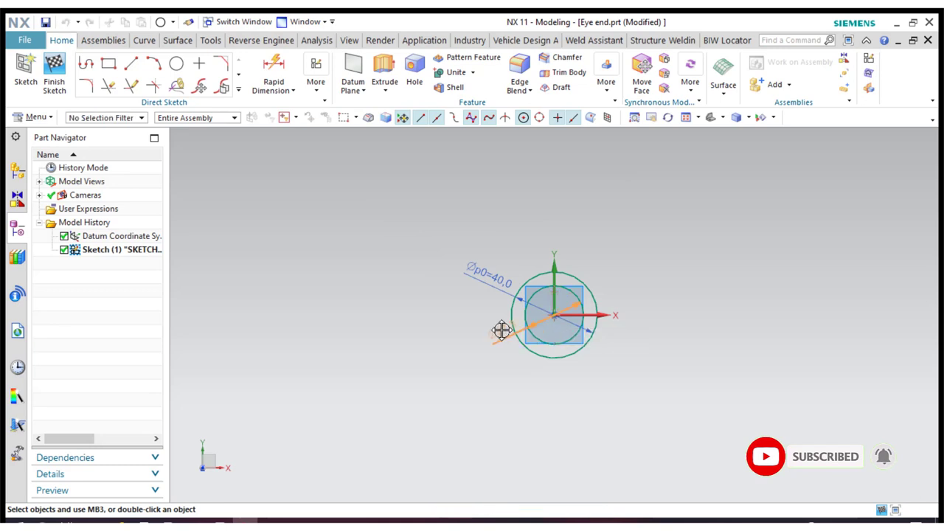
# Step: Set the inner circle's diameter to 20 mm
pyautogui.click(500, 332)
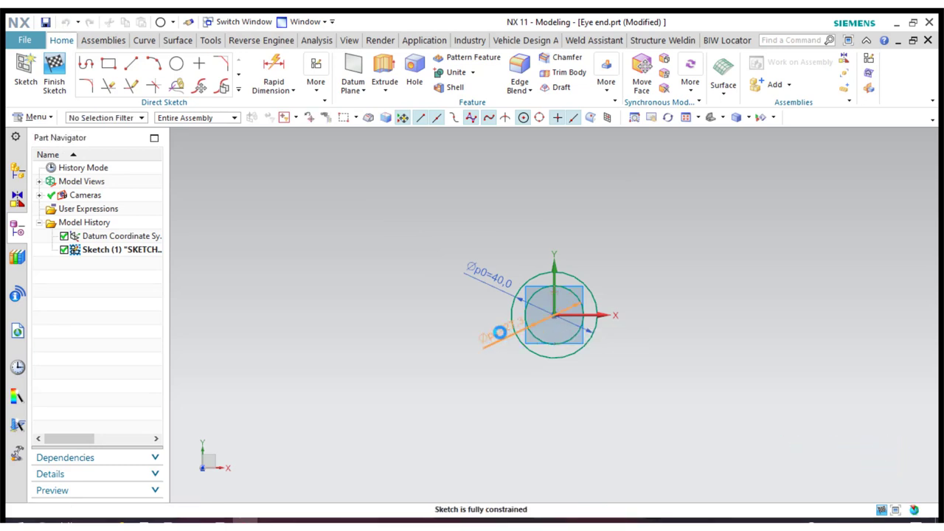
pyautogui.click(500, 332)
pyautogui.write('20')
pyautogui.press('Return')
pyautogui.press('Escape')
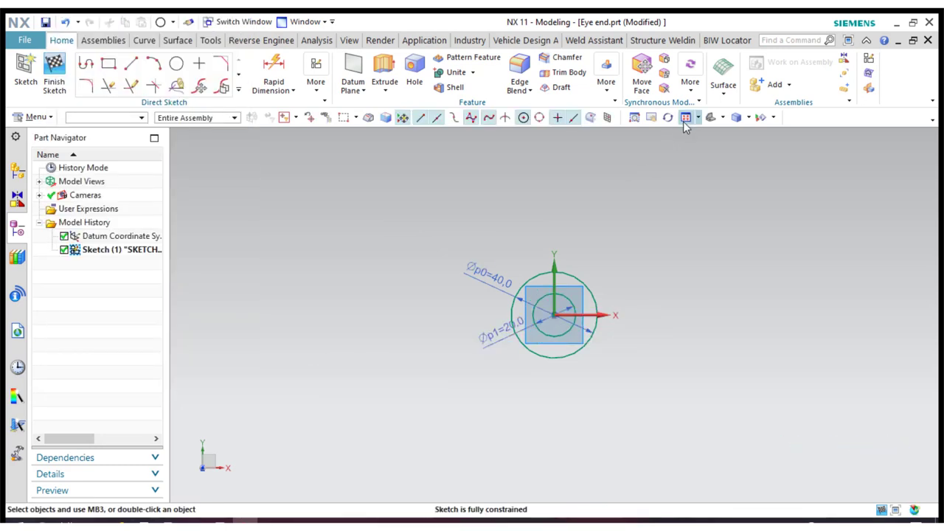
# Step: Sketch a rectangle about 46 mm wide and 26 mm high to the right of the concentric circles
pyautogui.scroll(3, 738, 280)
pyautogui.scroll(-1, 508, 282)
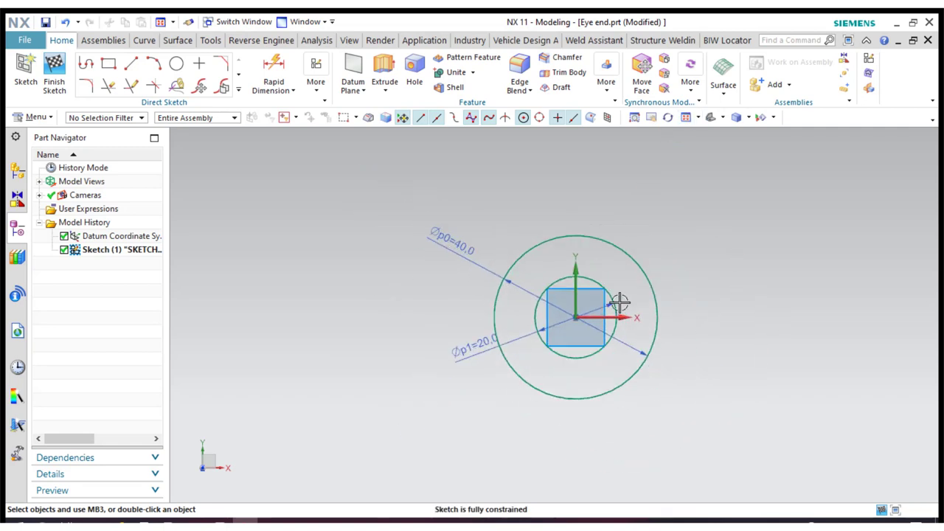
pyautogui.click(108, 63)
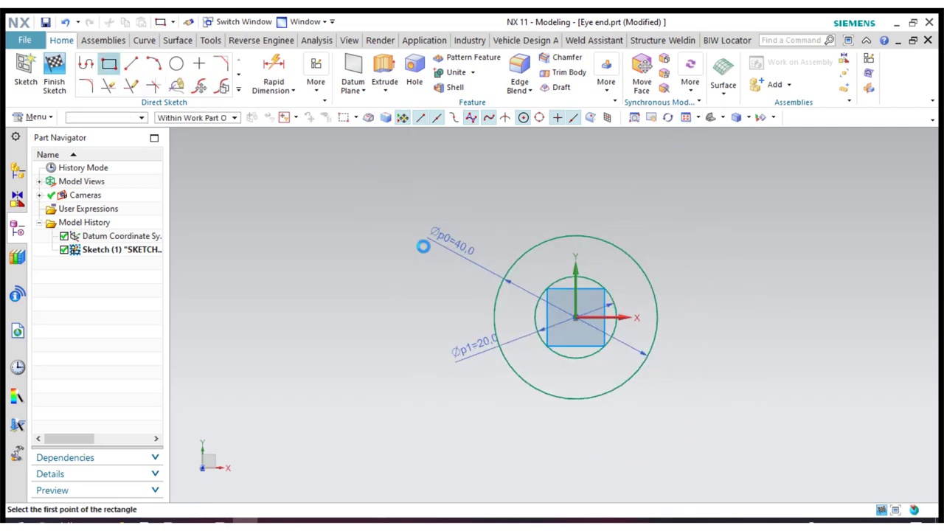
pyautogui.click(686, 269)
pyautogui.click(874, 375)
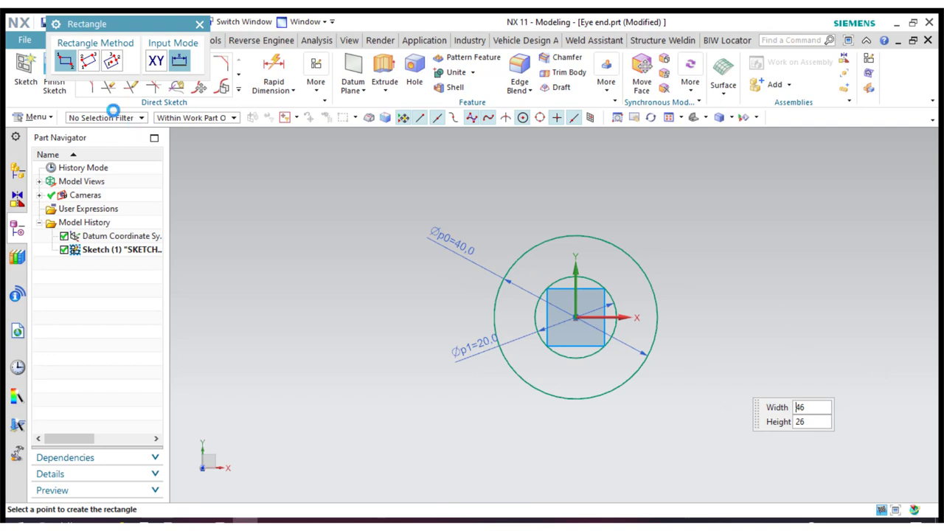
pyautogui.click(199, 24)
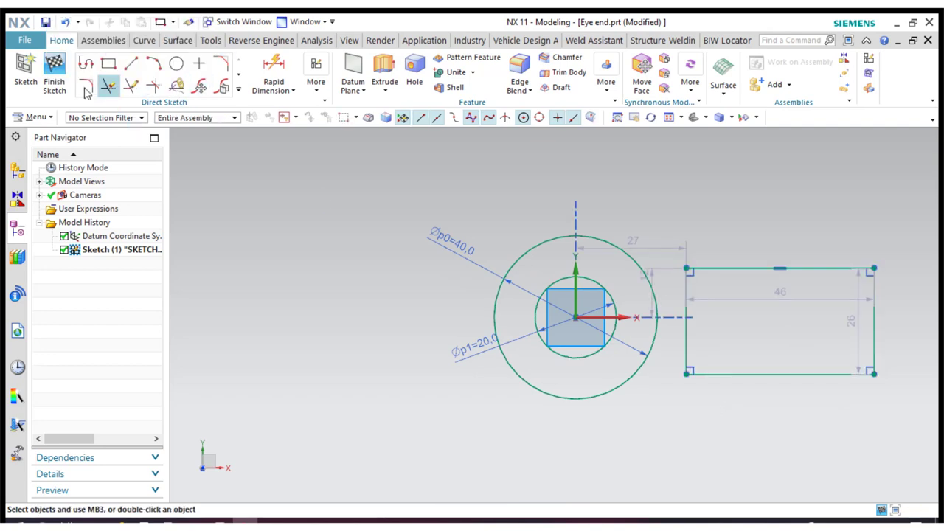
# Step: Trim away the rectangle's vertical side nearest the circles
pyautogui.click(152, 87)
pyautogui.click(687, 297)
pyautogui.click(225, 203)
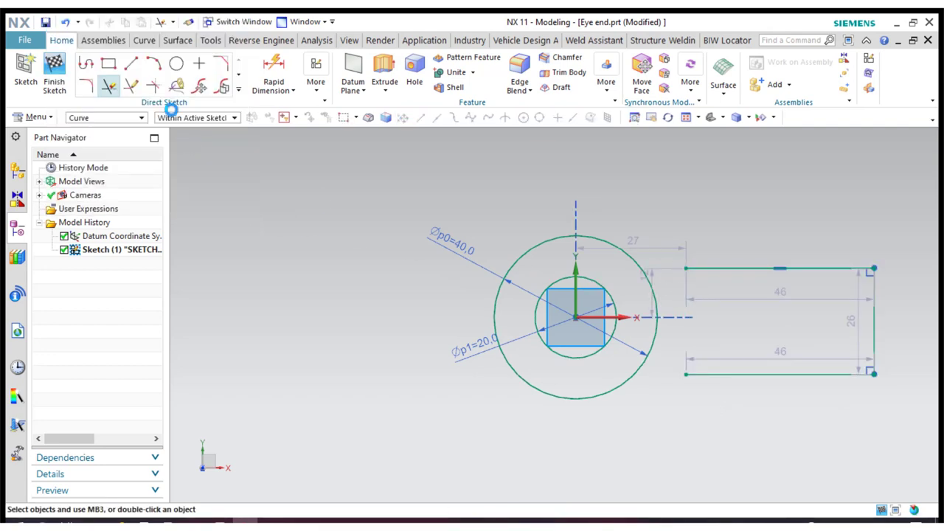
# Step: Extend the rectangle's two horizontal lines to meet the outer circle
pyautogui.click(763, 269)
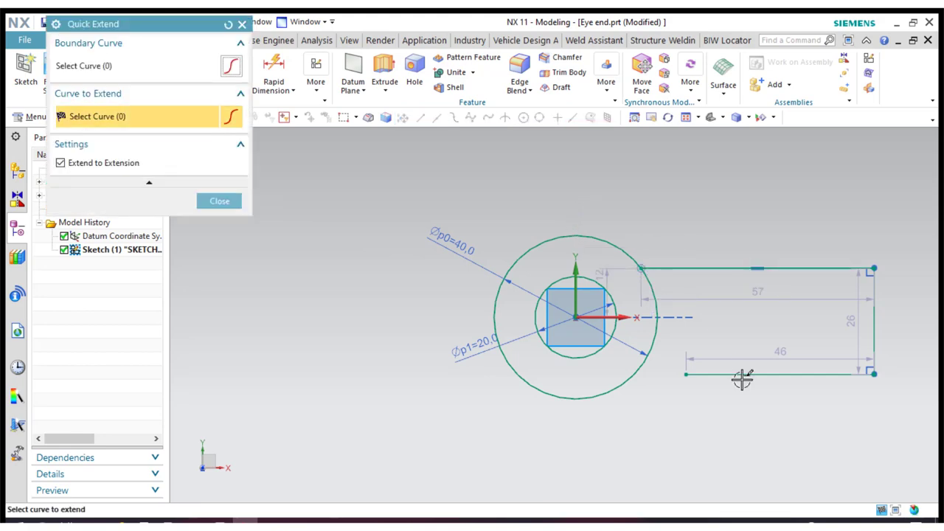
pyautogui.click(706, 374)
pyautogui.click(224, 201)
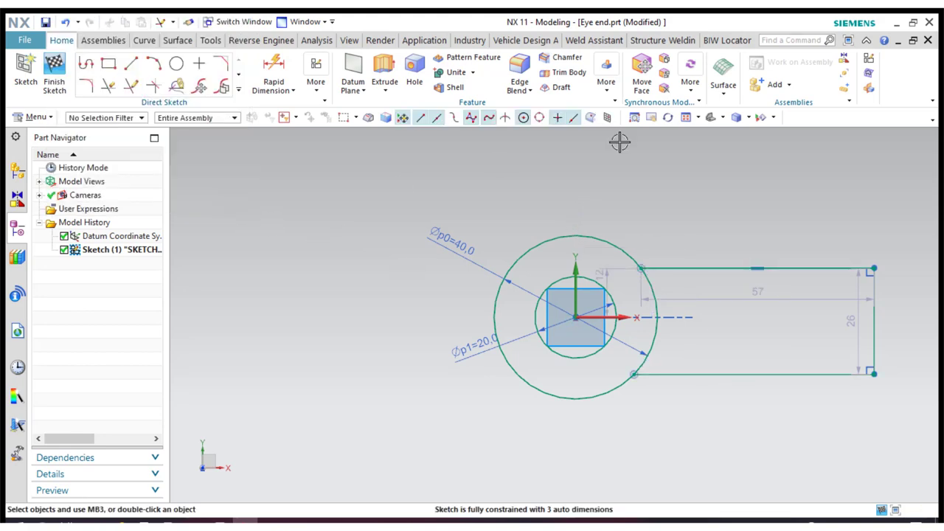
# Step: Make the upper and lower horizontal lines symmetric about the X axis
pyautogui.click(686, 120)
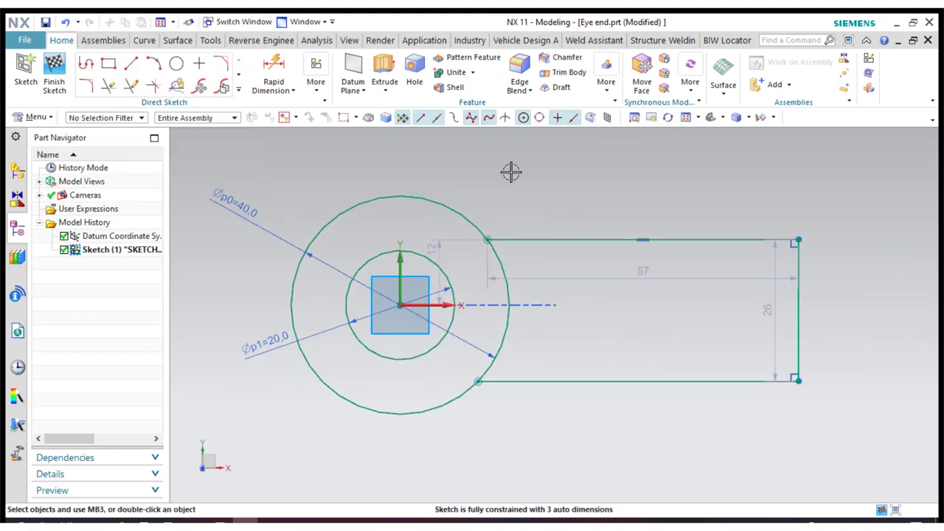
pyautogui.click(316, 79)
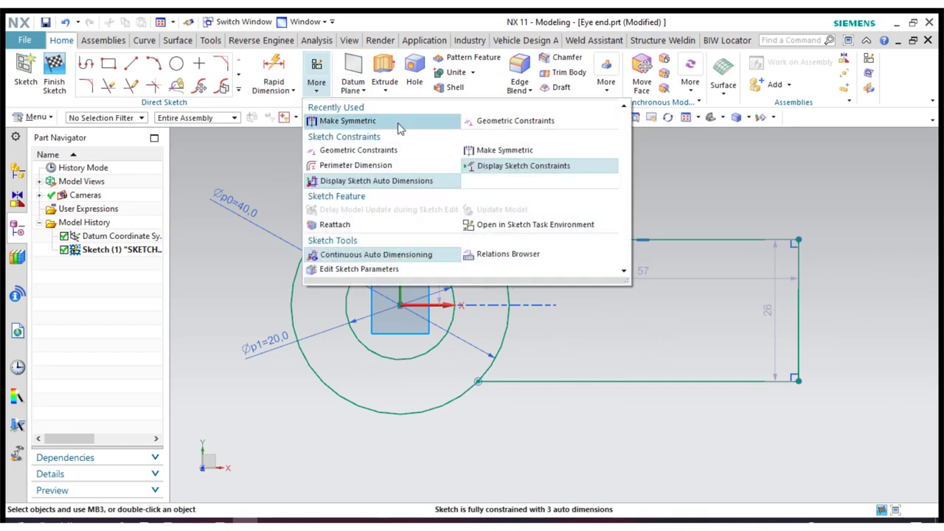
pyautogui.click(396, 125)
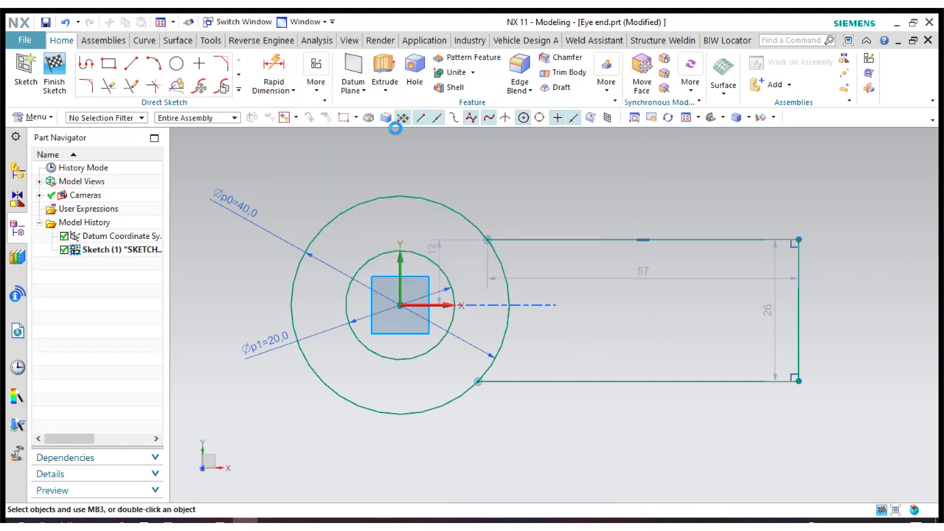
pyautogui.click(728, 241)
pyautogui.click(751, 379)
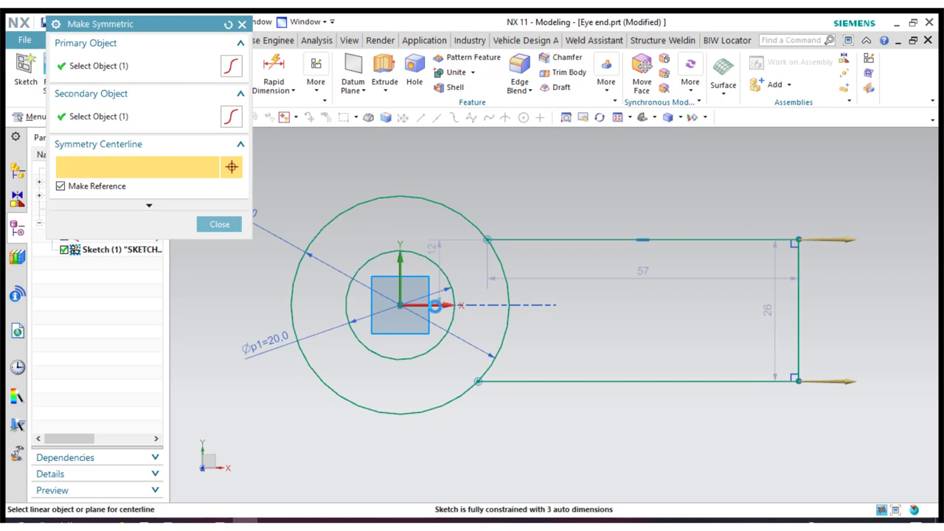
pyautogui.click(436, 307)
pyautogui.click(219, 225)
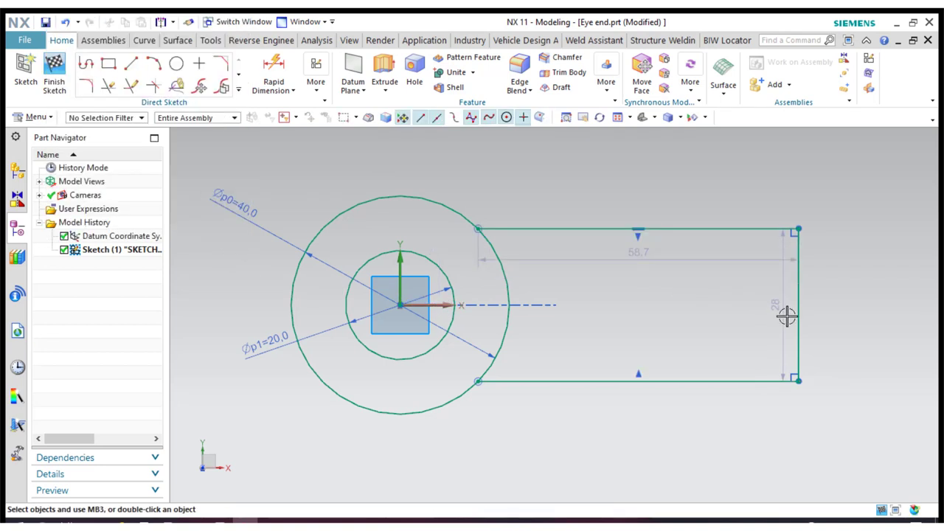
# Step: Set the distance between the two horizontal lines to 24 mm
pyautogui.click(783, 313)
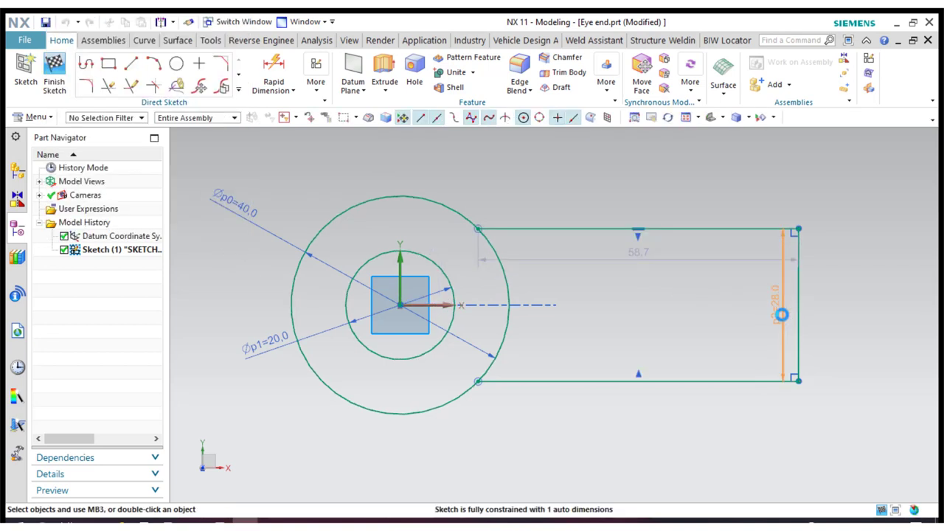
pyautogui.doubleClick(782, 315)
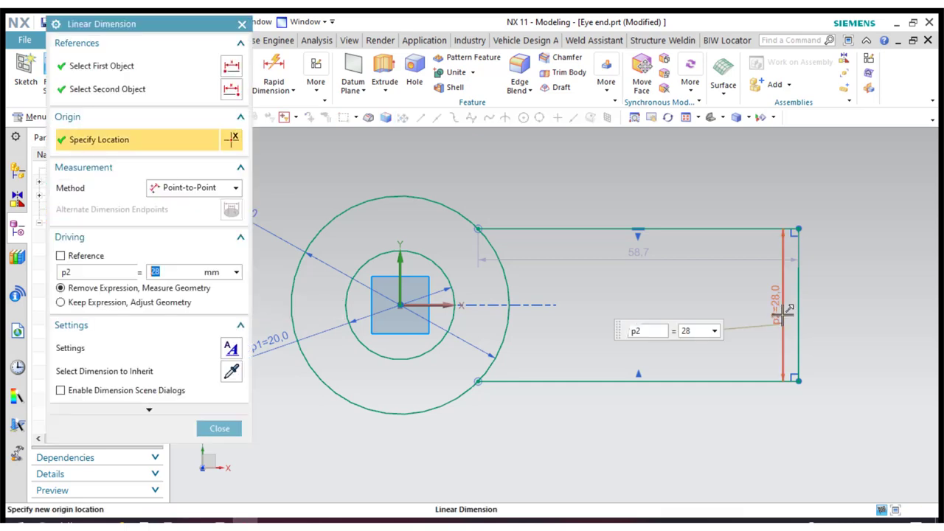
pyautogui.press('Return')
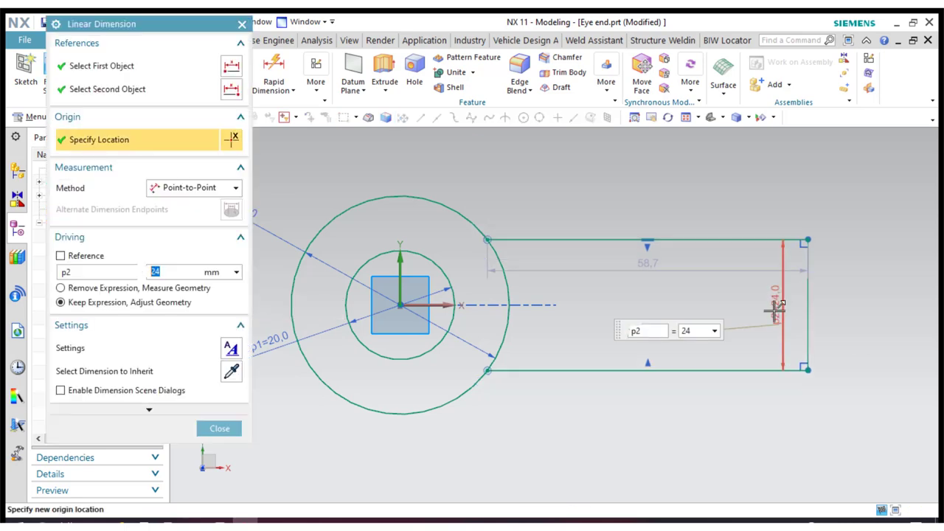
pyautogui.click(215, 430)
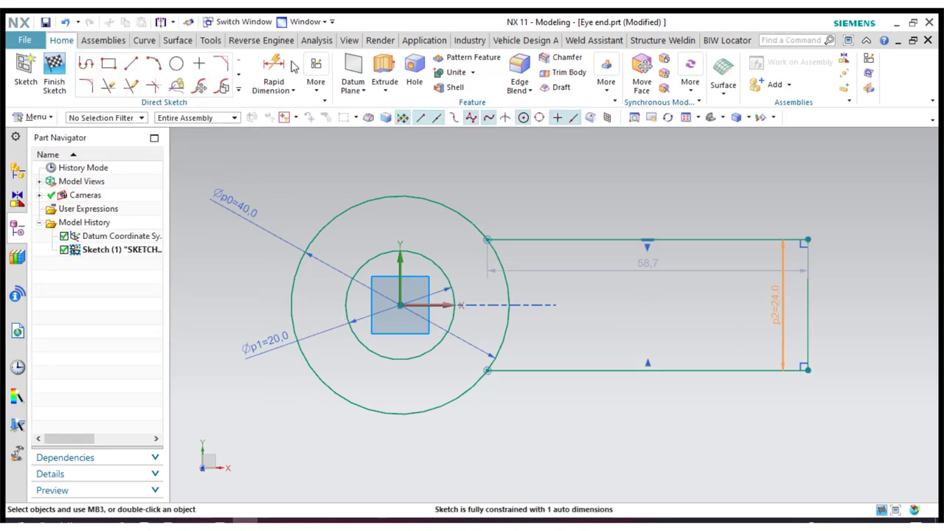
# Step: Dimension the distance from the circles' centre to the shank's vertical end line as 80 mm
pyautogui.click(294, 66)
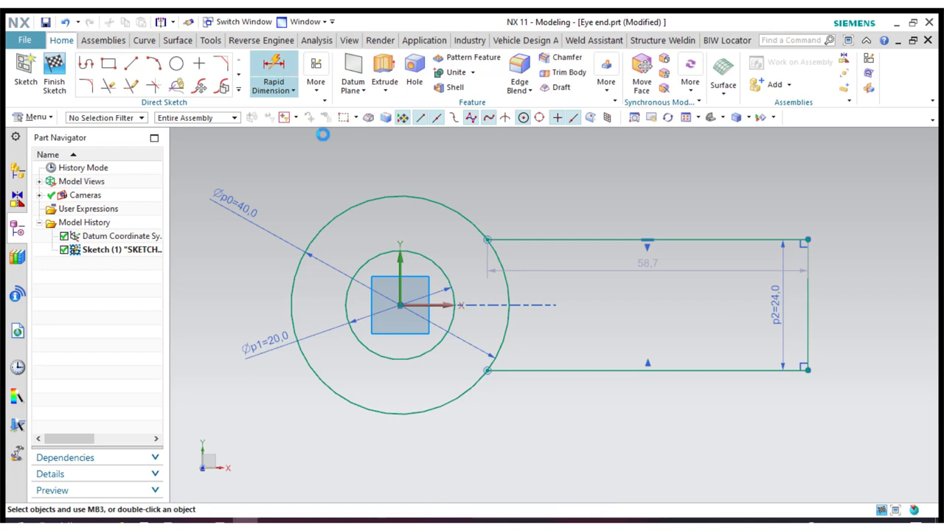
pyautogui.click(399, 305)
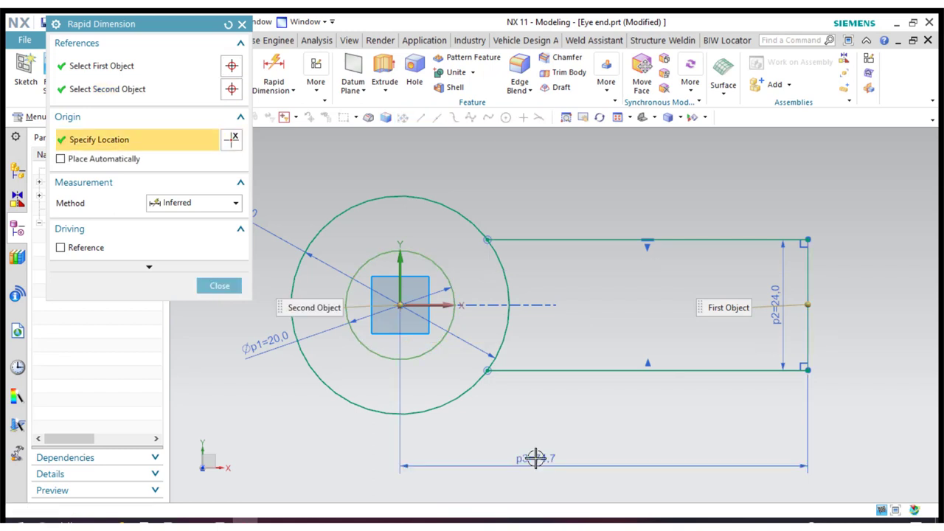
pyautogui.click(535, 458)
pyautogui.doubleClick(534, 458)
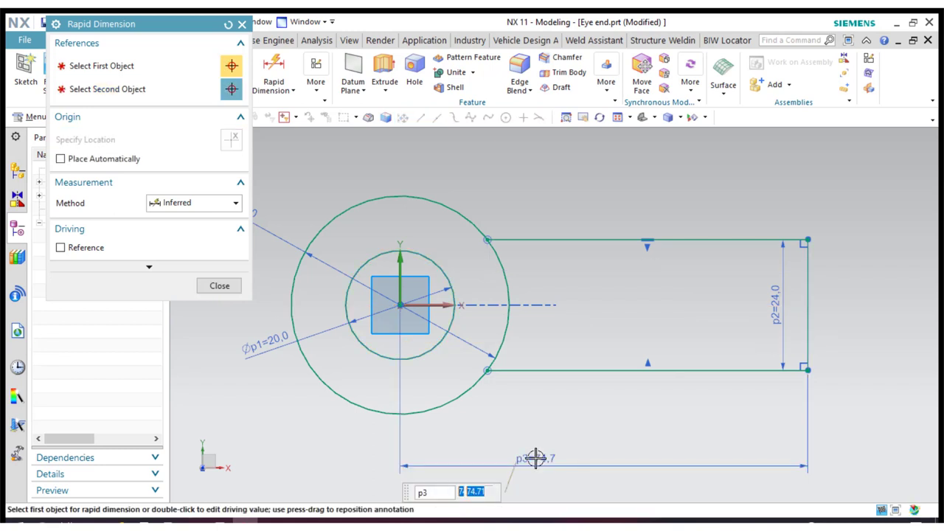
pyautogui.write('80')
pyautogui.press('Return')
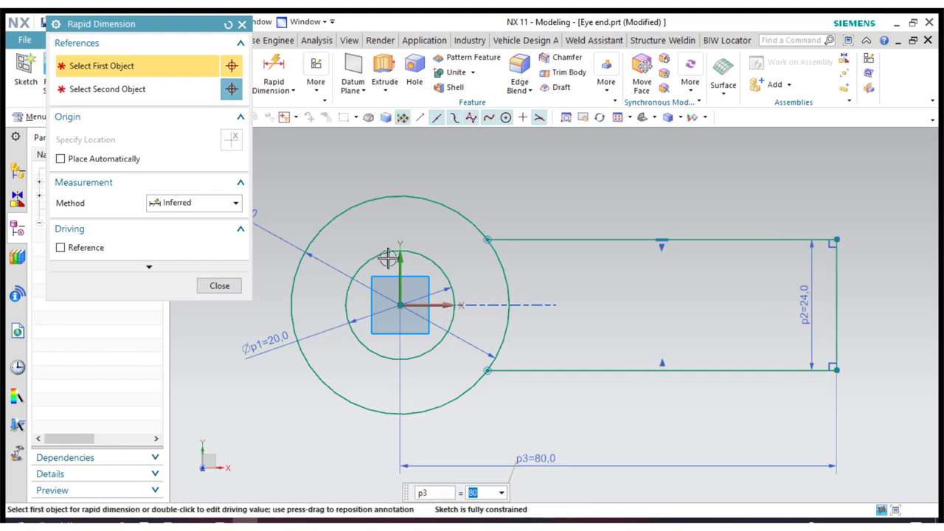
pyautogui.click(220, 287)
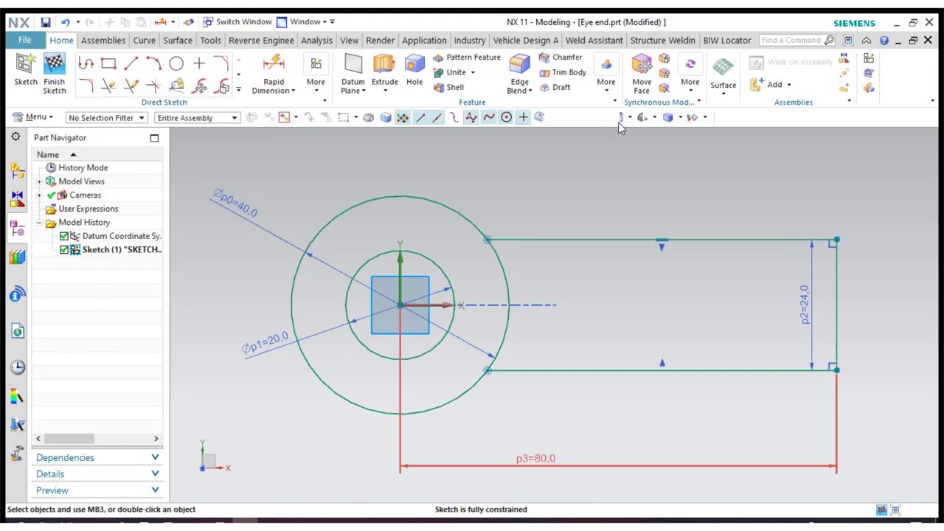
# Step: Trim the outer circle's arc between the two horizontal lines and finish the sketch
pyautogui.click(687, 118)
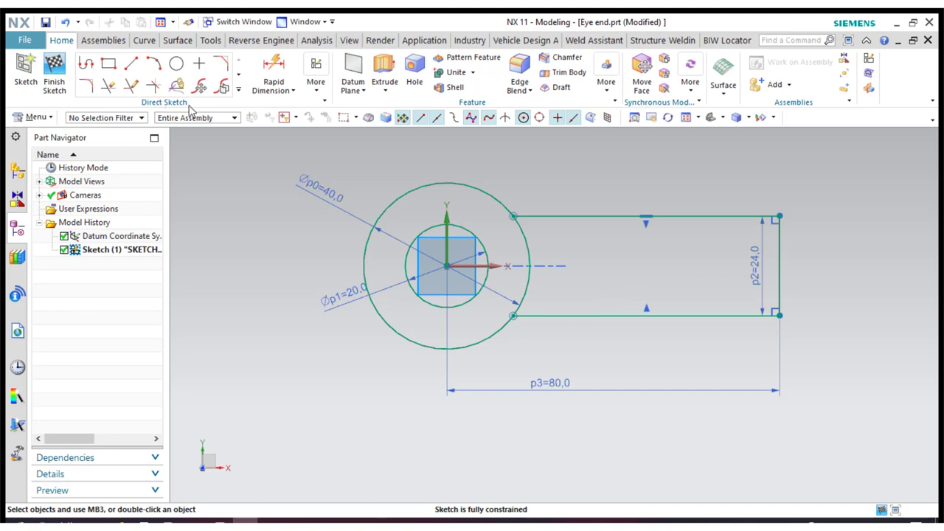
pyautogui.click(107, 87)
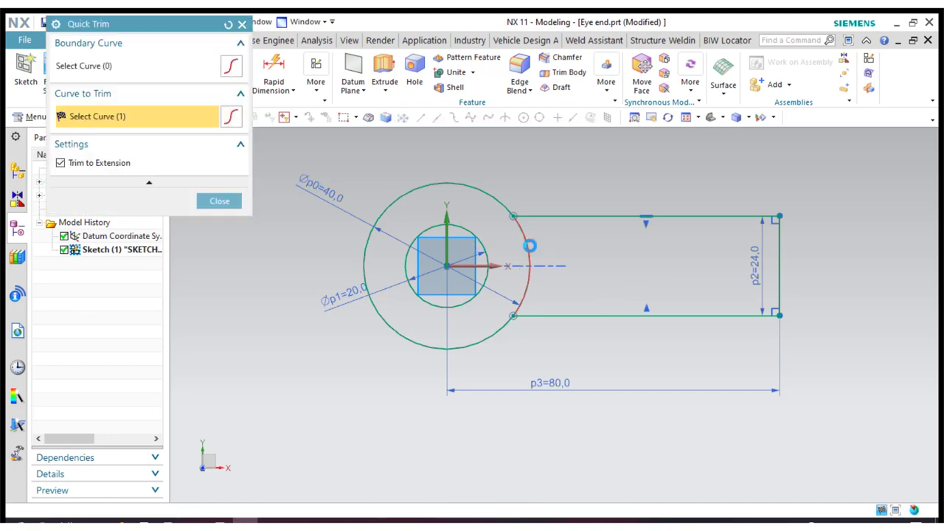
pyautogui.click(527, 247)
pyautogui.click(219, 202)
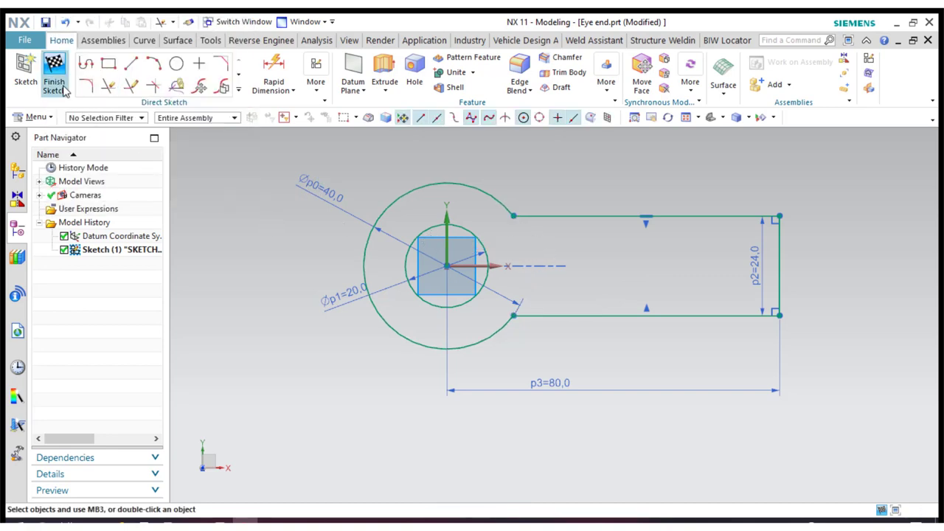
pyautogui.click(53, 83)
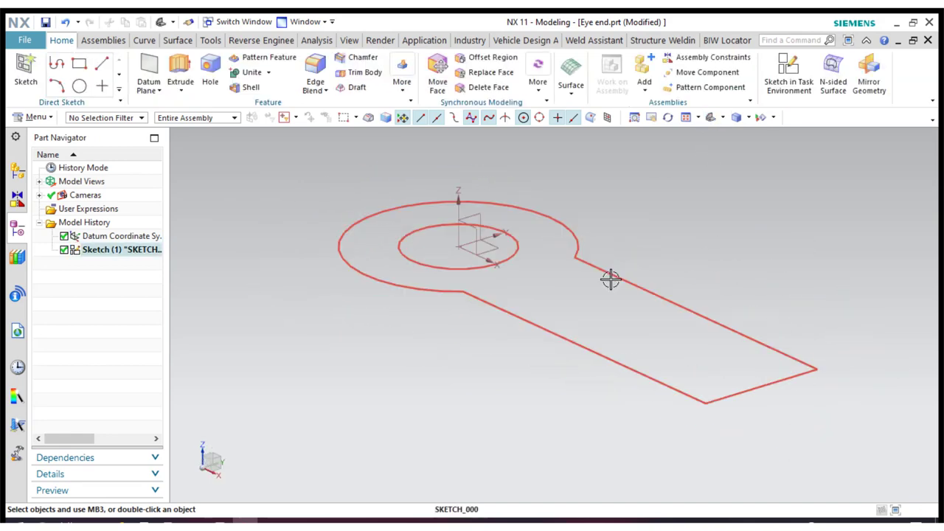
# Step: Extrude the ring-and-shank sketch by a symmetric value of 12 mm with the Boolean set to None
pyautogui.click(386, 238)
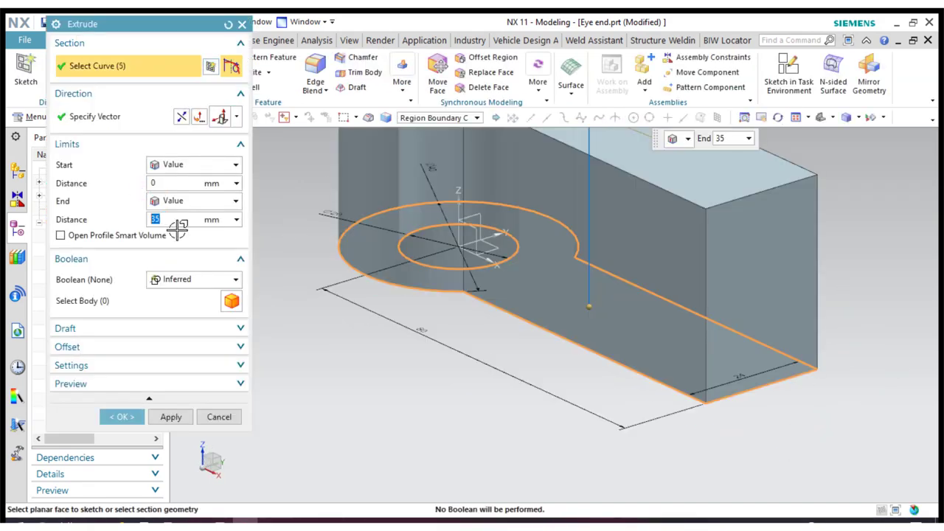
pyautogui.write('121')
pyautogui.press('Return')
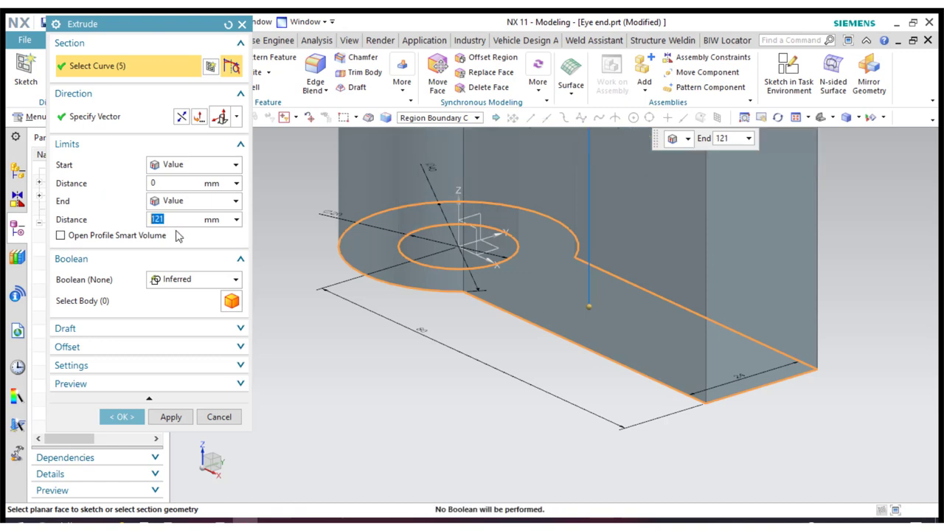
pyautogui.press('Return')
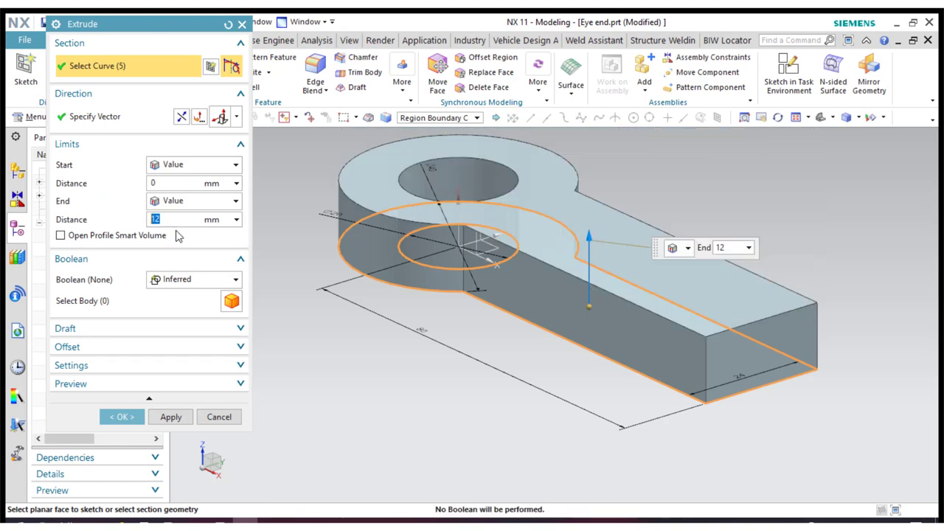
pyautogui.click(178, 164)
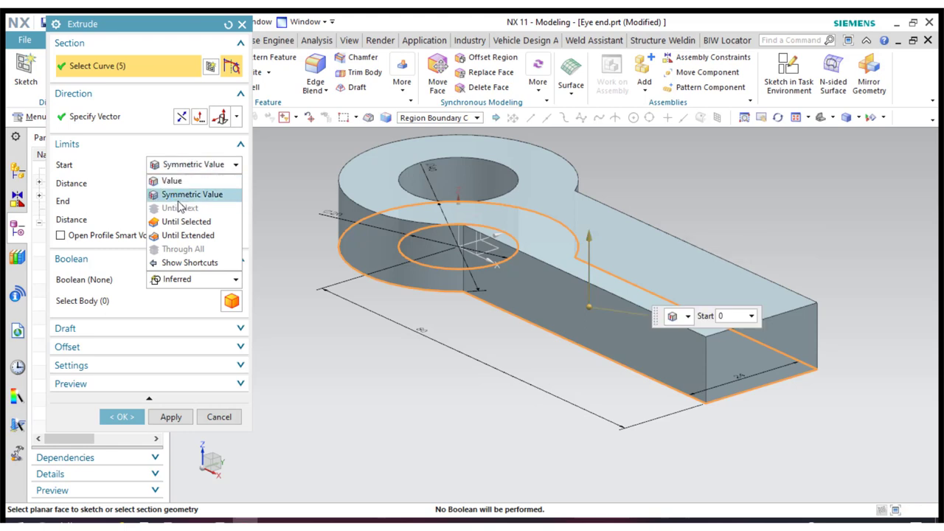
pyautogui.click(170, 194)
pyautogui.click(177, 249)
pyautogui.click(171, 258)
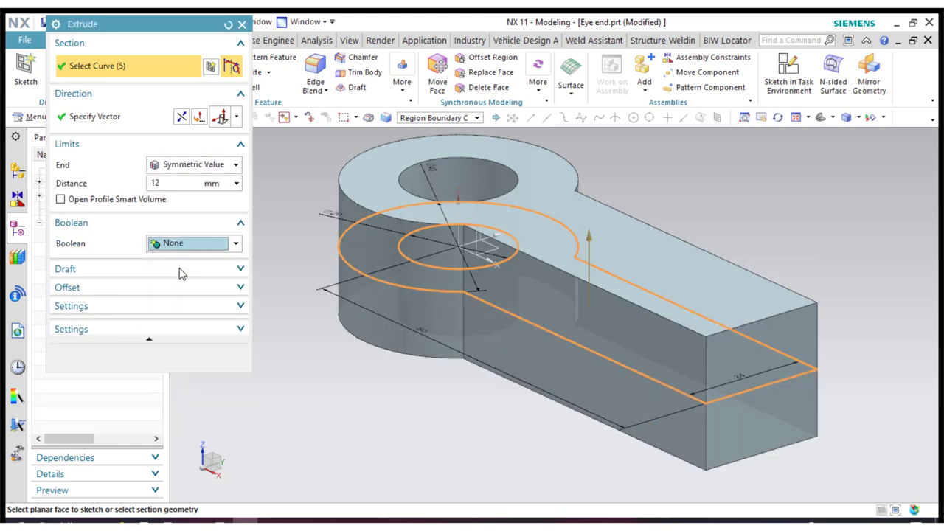
pyautogui.click(118, 357)
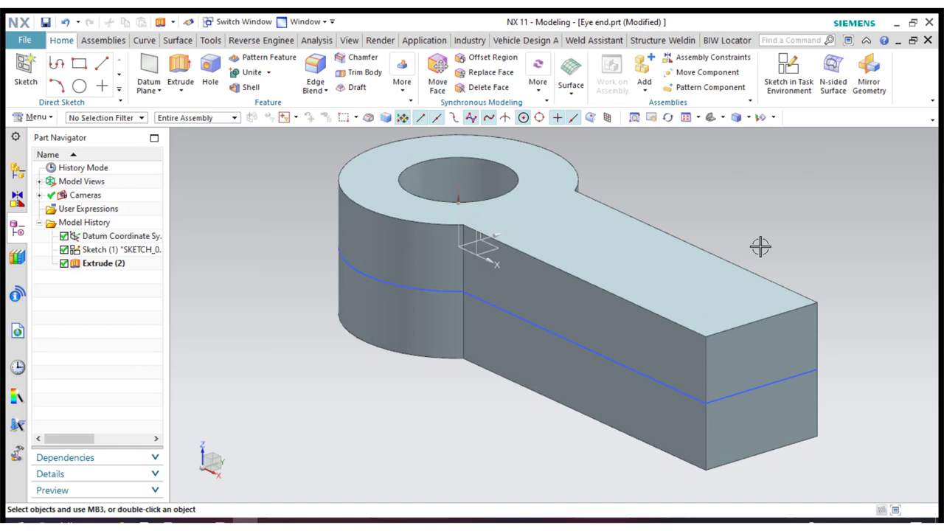
# Step: Start a new sketch on the flat end face of the shank
pyautogui.click(647, 304)
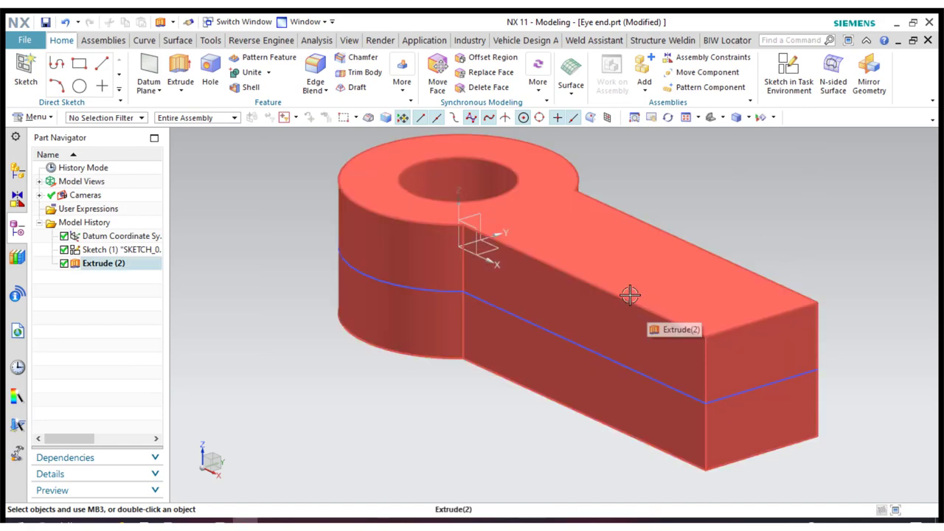
pyautogui.press('Escape')
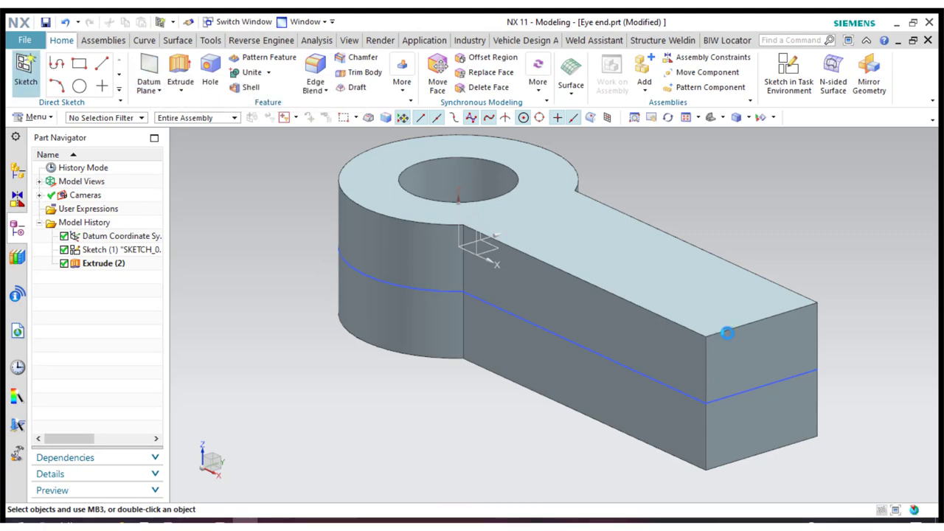
pyautogui.click(749, 373)
pyautogui.click(171, 196)
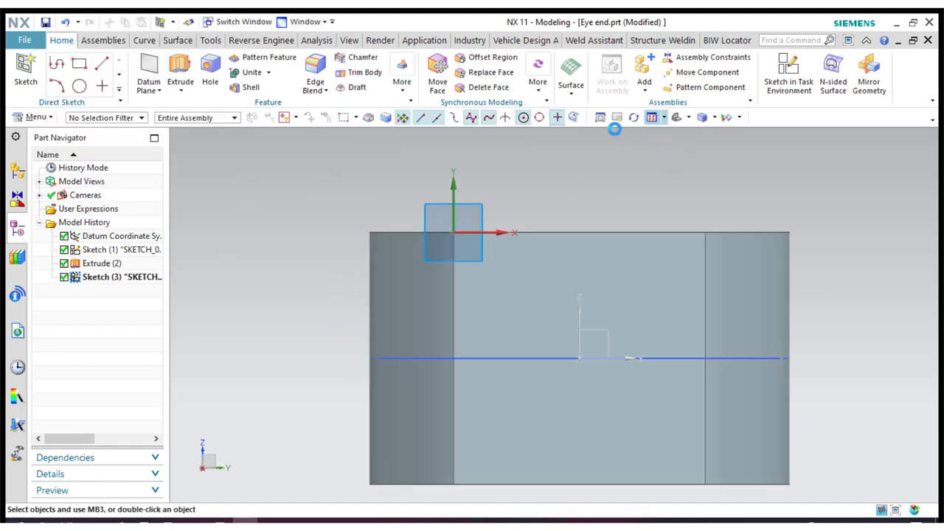
# Step: Draw a circle centred on the datum origin in the end-face sketch and set its diameter to 20 mm
pyautogui.click(176, 65)
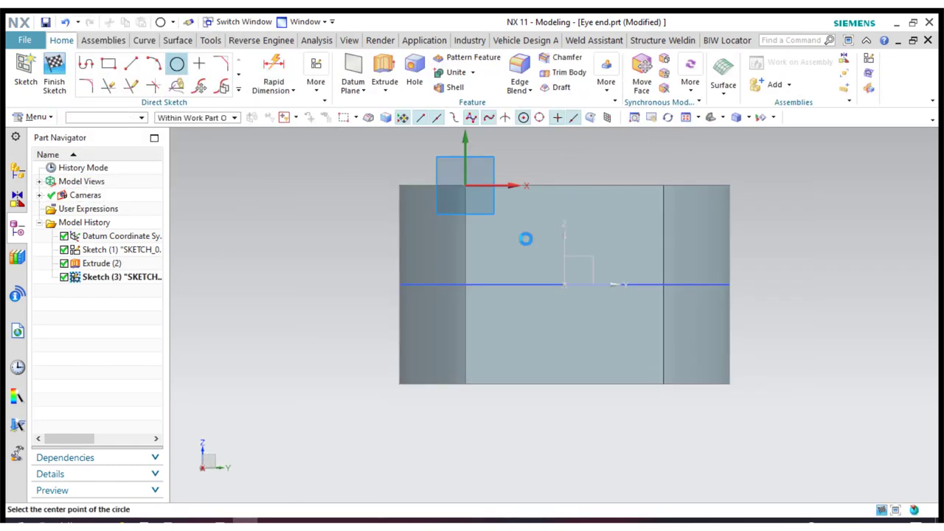
pyautogui.click(565, 285)
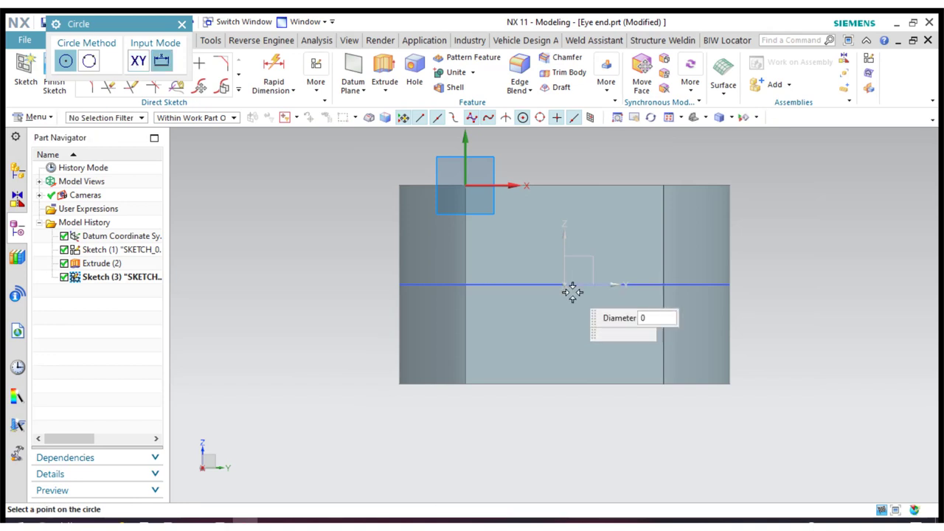
pyautogui.click(653, 413)
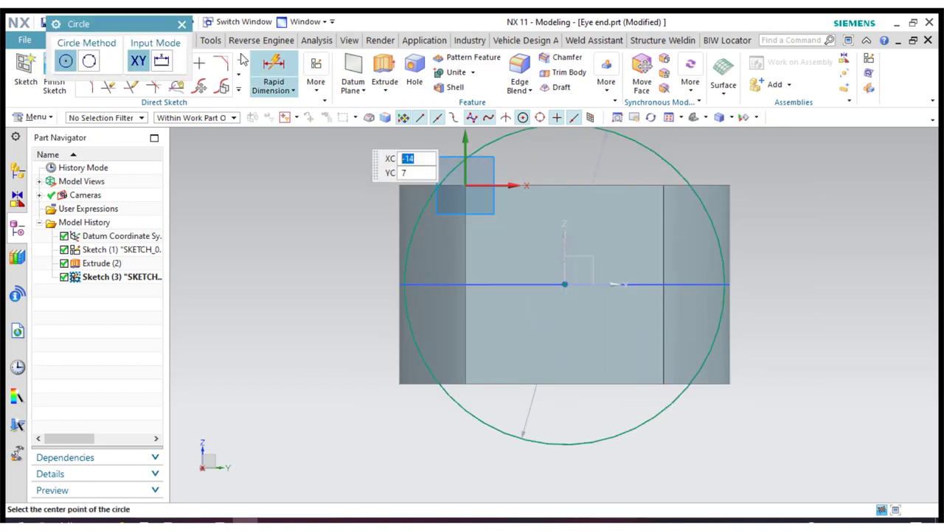
pyautogui.click(182, 25)
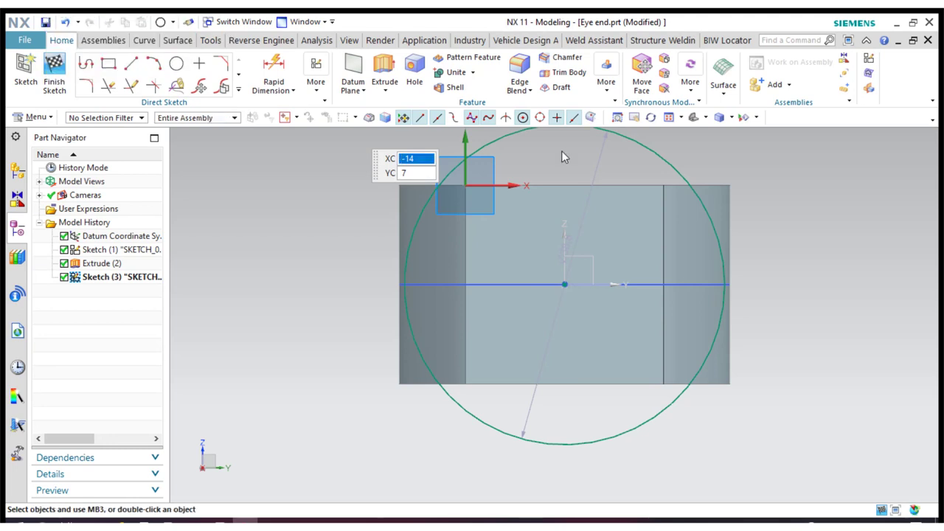
pyautogui.doubleClick(598, 165)
pyautogui.write('20')
pyautogui.press('Return')
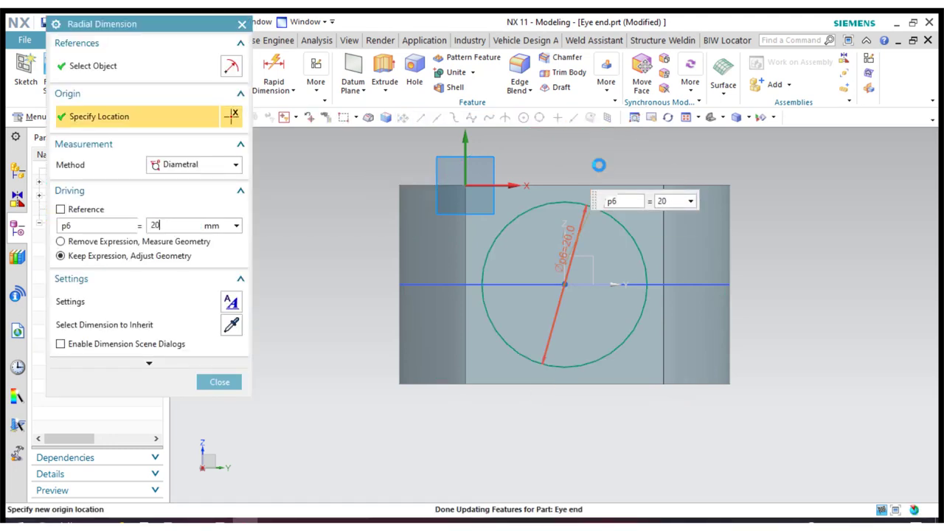
pyautogui.click(211, 382)
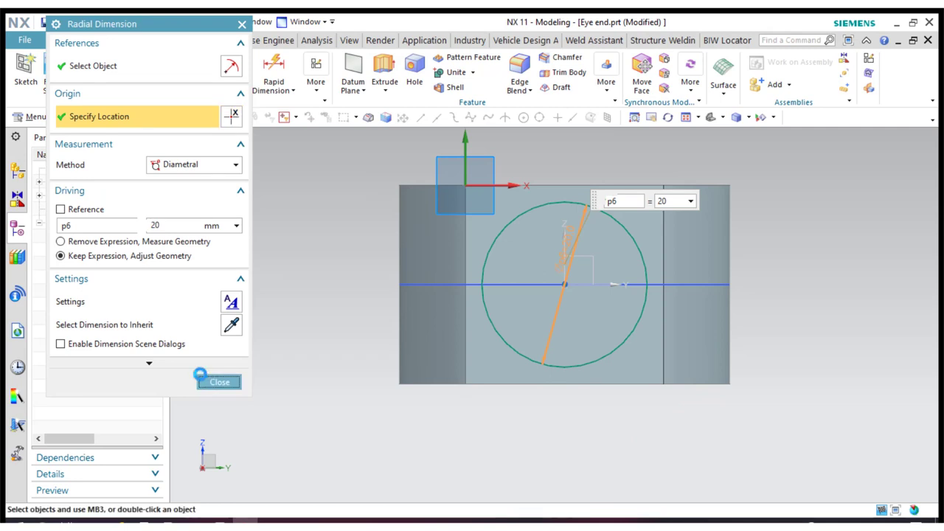
# Step: Draw a closed right triangle outside the end face, with a horizontal leg about 5.4 mm and a vertical leg about 7.8 mm long
pyautogui.click(131, 64)
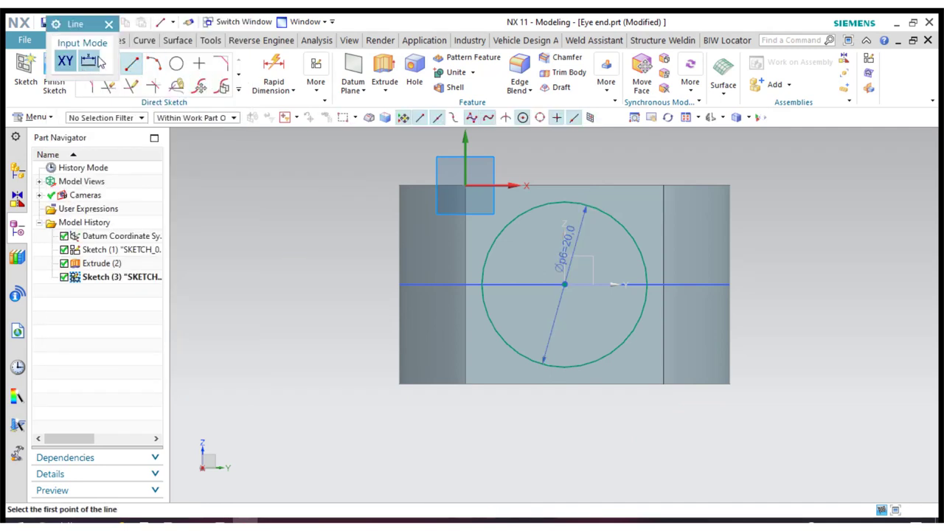
pyautogui.click(776, 160)
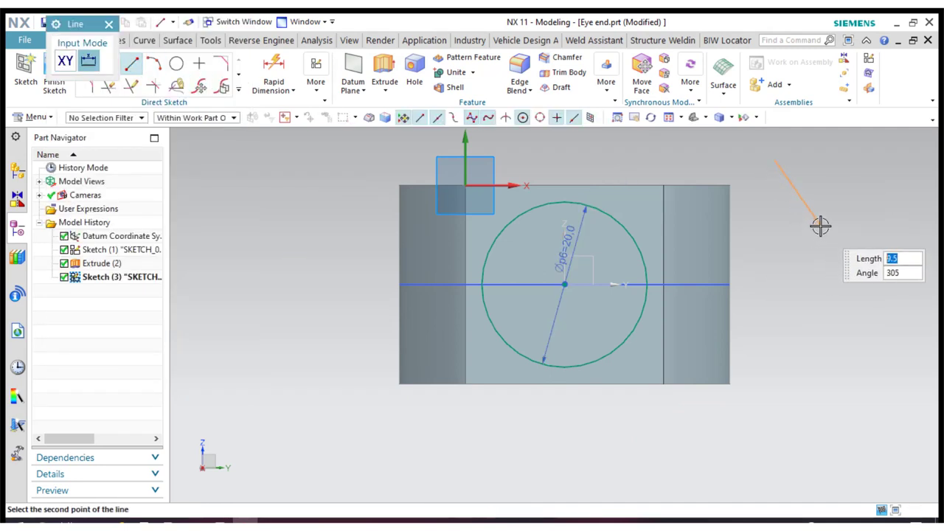
pyautogui.click(821, 226)
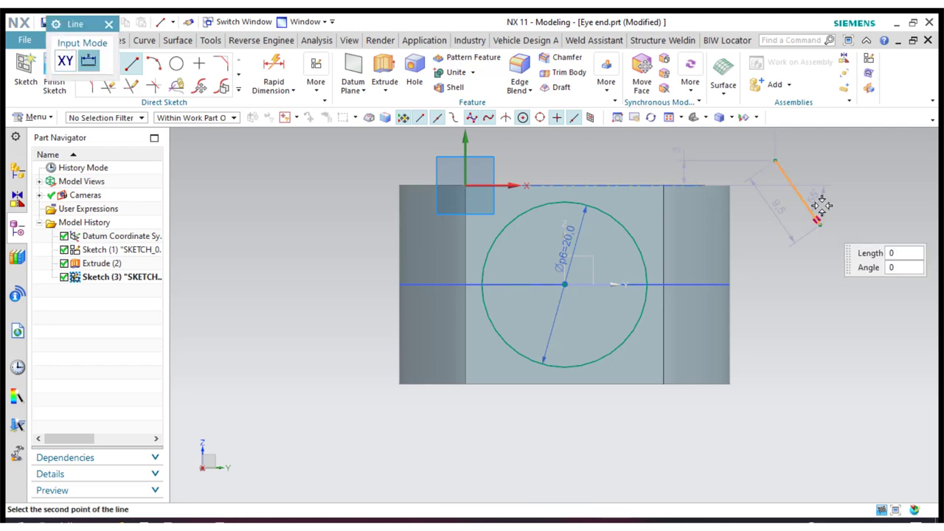
pyautogui.click(821, 160)
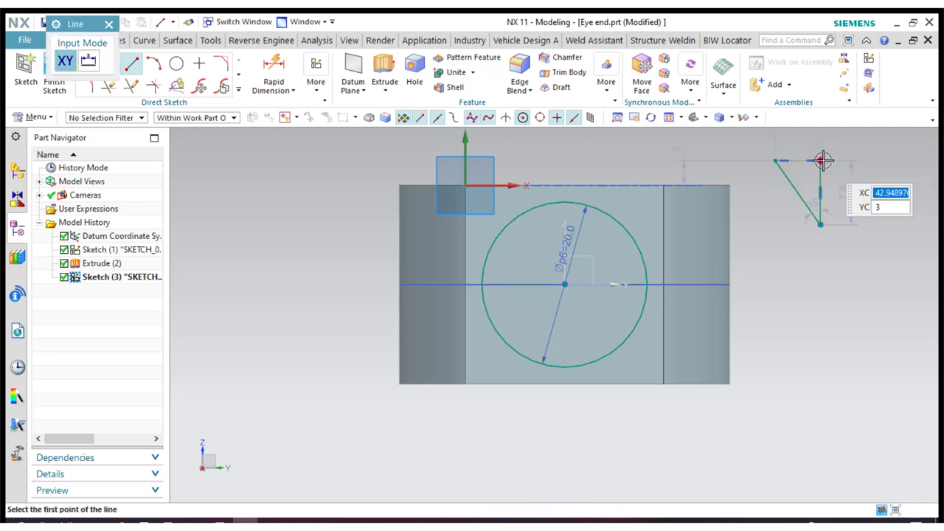
pyautogui.click(821, 160)
pyautogui.write('5.448976')
pyautogui.click(775, 160)
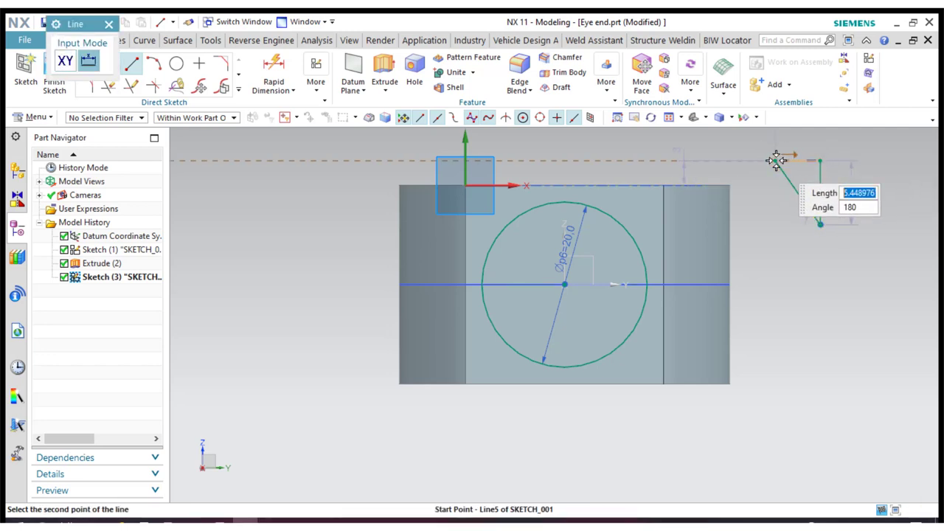
pyautogui.click(109, 24)
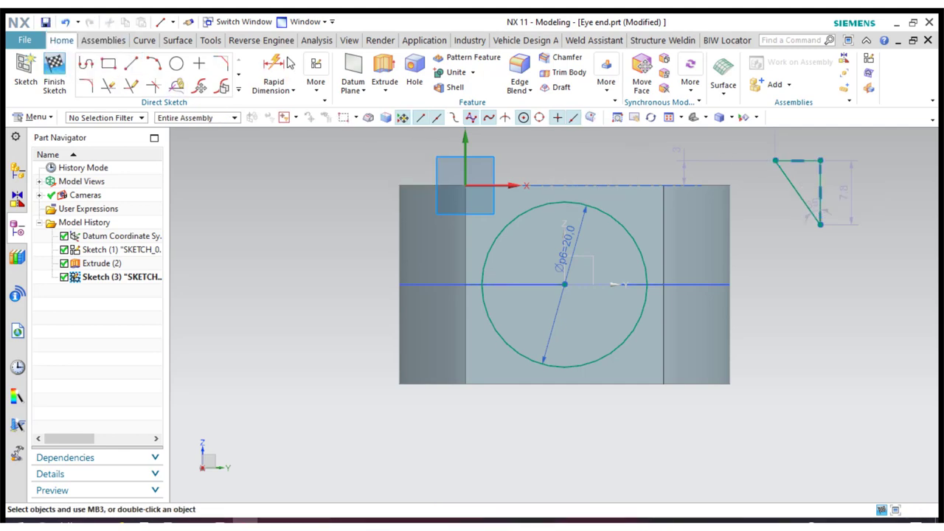
# Step: Dimension the triangle's vertical leg as 7 mm
pyautogui.click(286, 63)
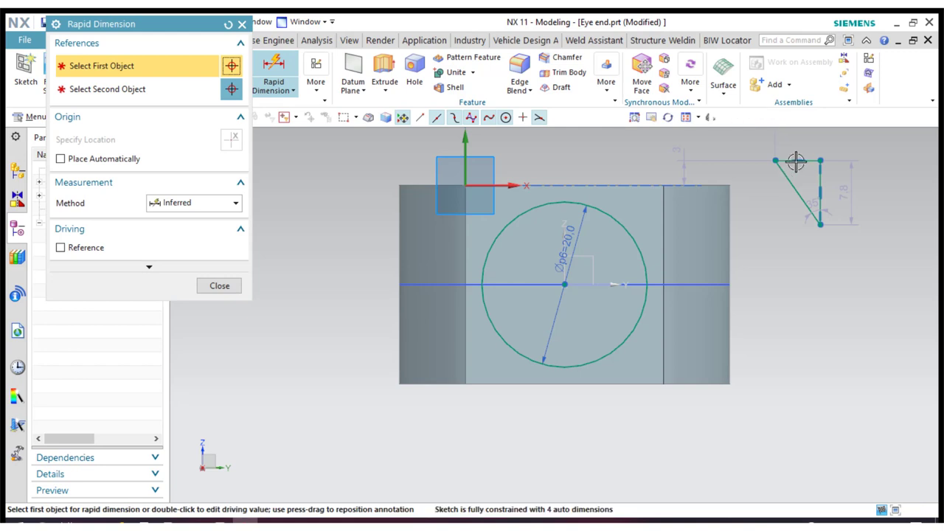
pyautogui.click(795, 161)
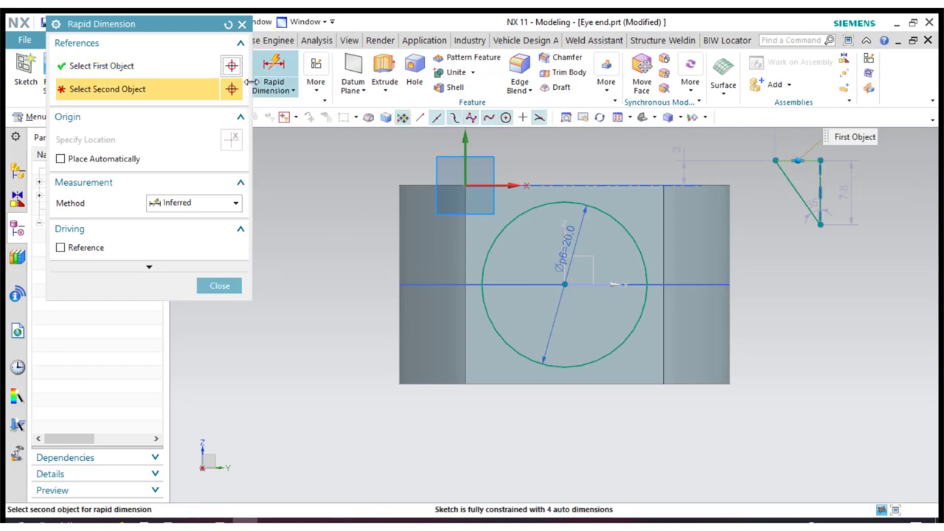
pyautogui.click(228, 26)
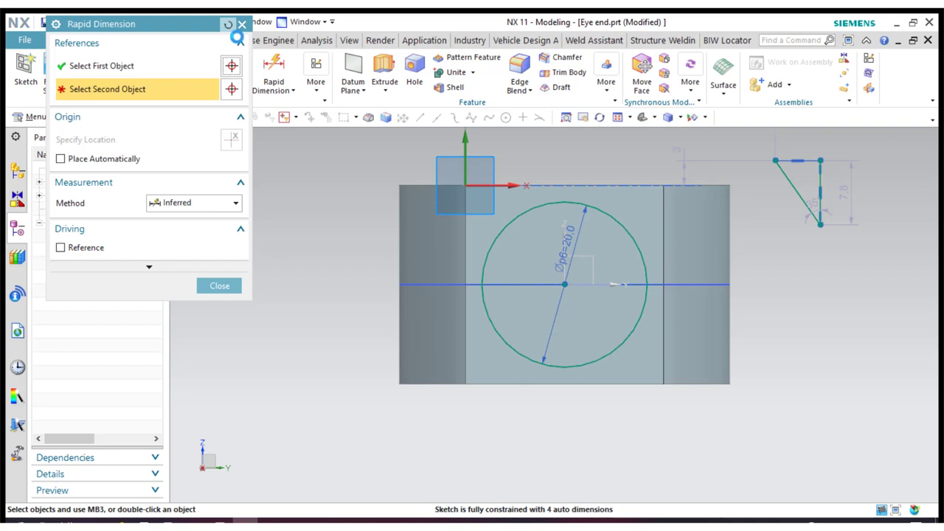
pyautogui.click(820, 160)
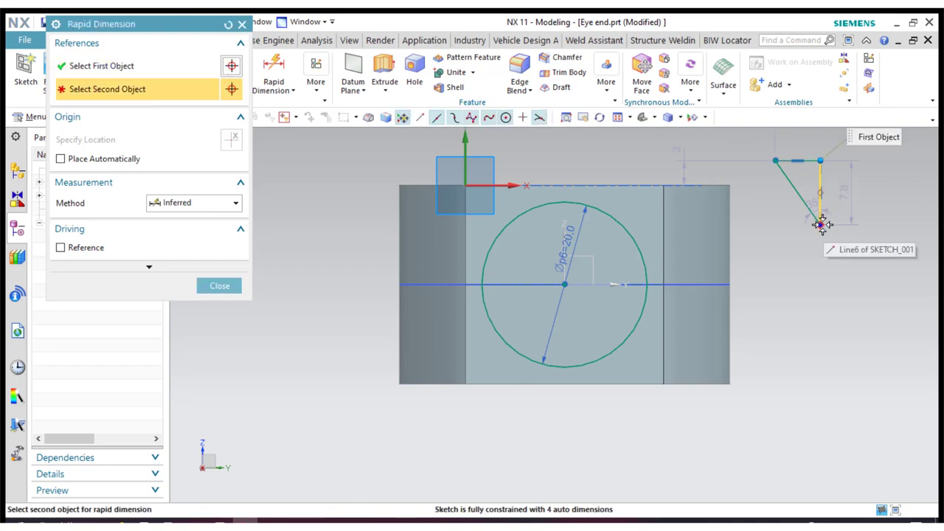
pyautogui.click(823, 223)
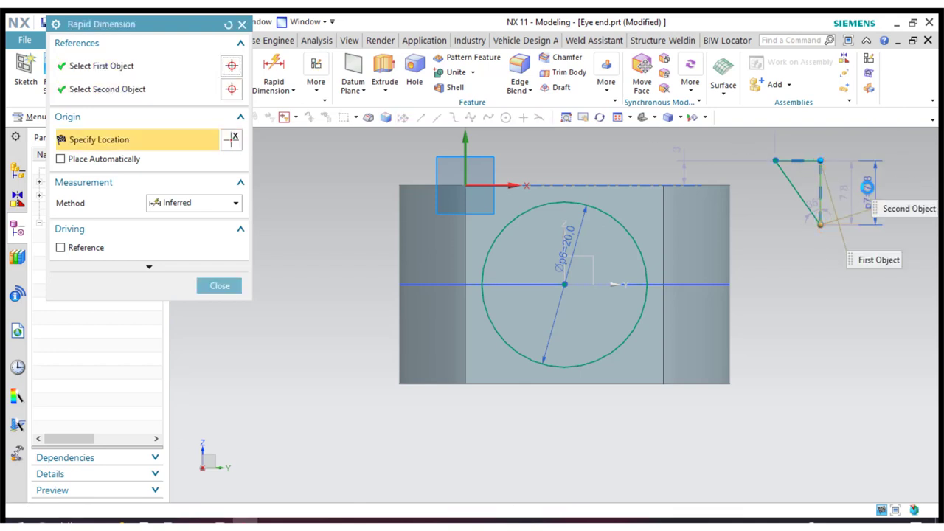
pyautogui.click(867, 189)
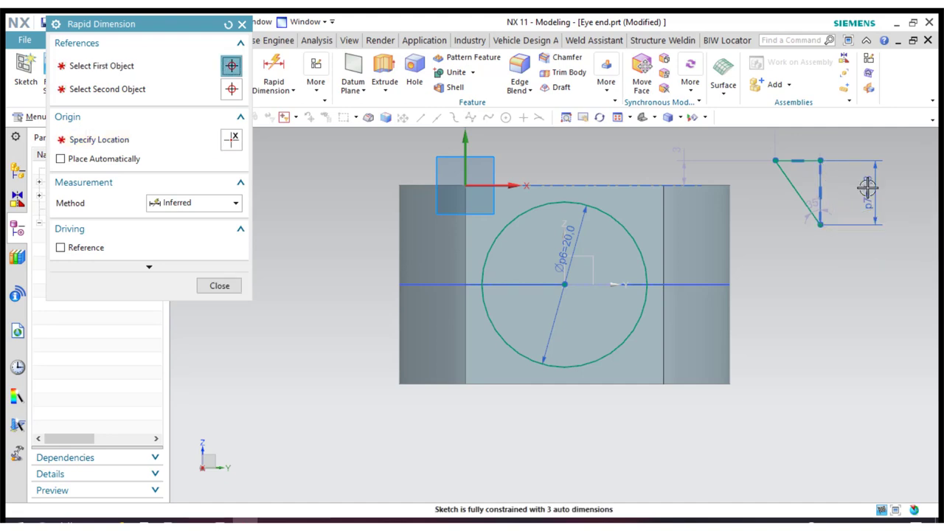
pyautogui.click(219, 286)
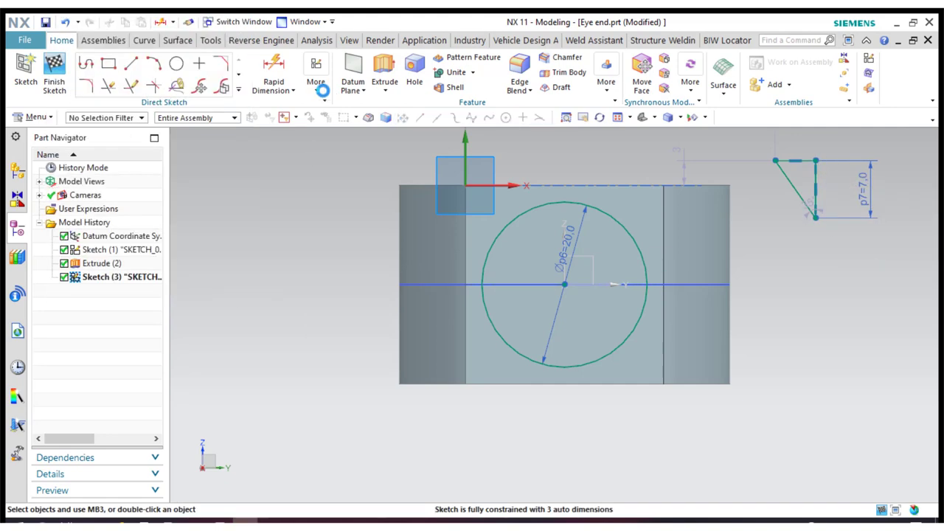
# Step: Constrain the triangle's horizontal and vertical legs to equal length
pyautogui.click(322, 89)
pyautogui.click(475, 122)
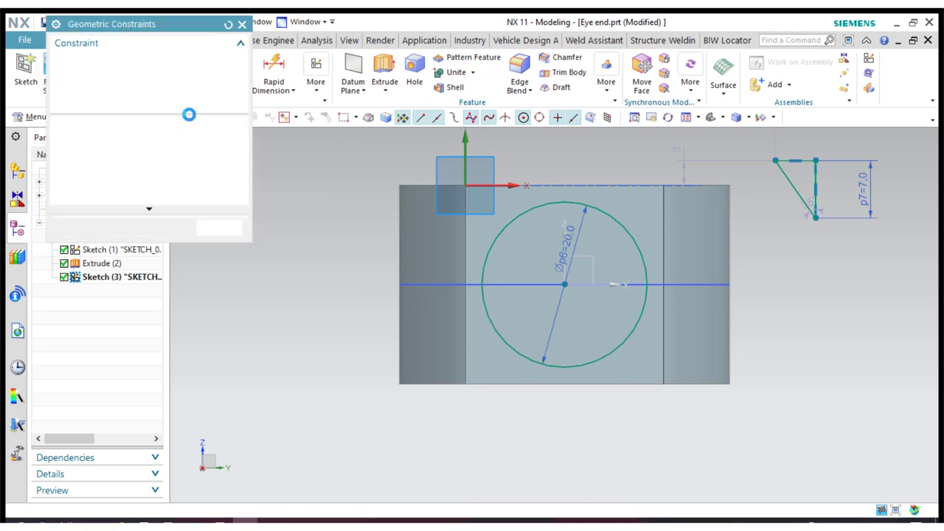
pyautogui.click(814, 174)
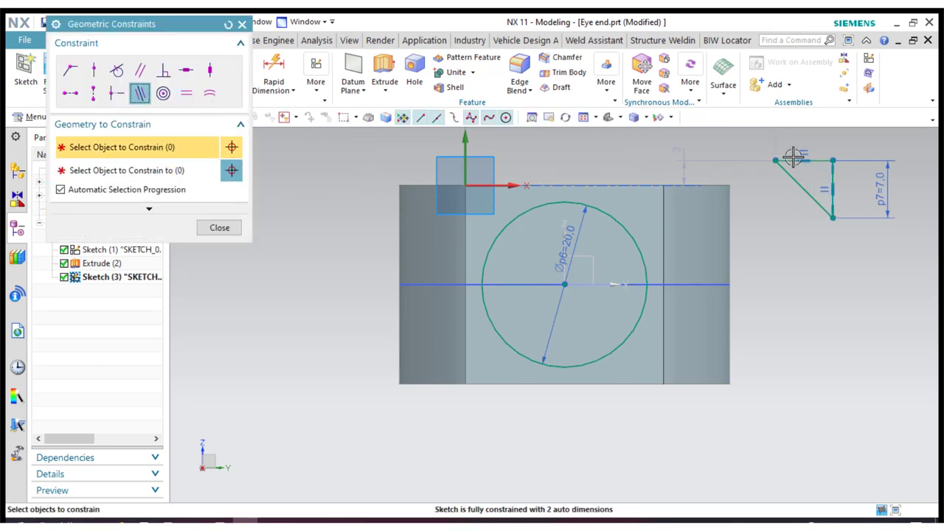
# Step: Make the triangle's legs collinear with the upper and right edges of the shank's end face
pyautogui.click(793, 156)
pyautogui.click(643, 185)
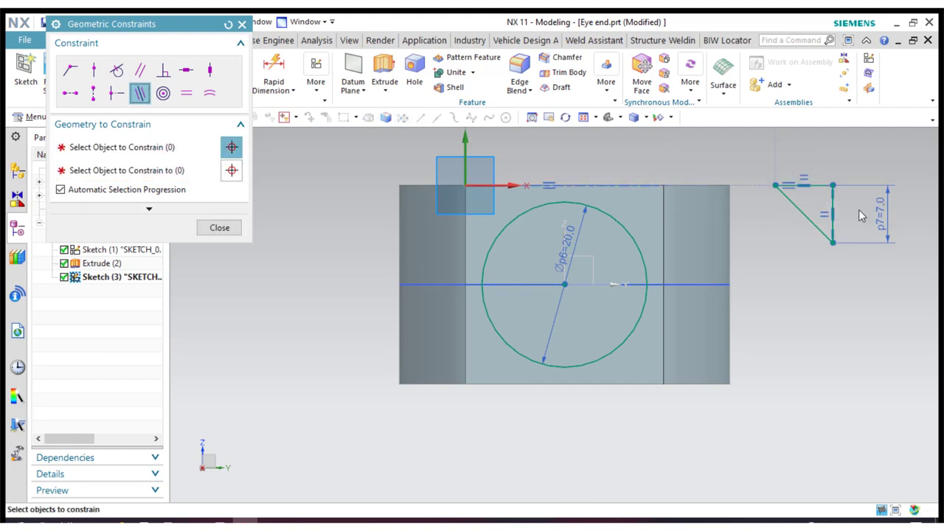
pyautogui.click(832, 206)
pyautogui.click(659, 203)
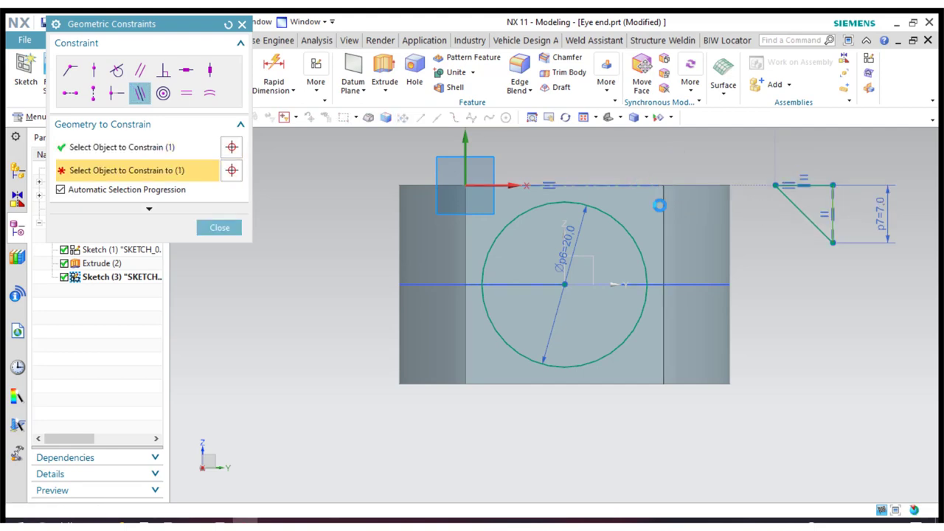
pyautogui.click(220, 227)
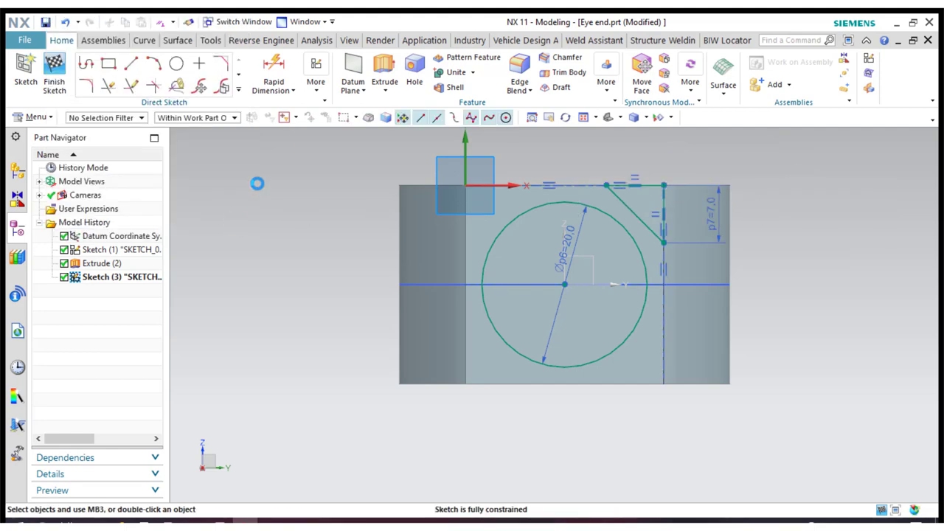
# Step: Pattern the corner triangle circularly about the circle's centre, with a count of 4 over a 360° span
pyautogui.click(238, 89)
pyautogui.click(198, 173)
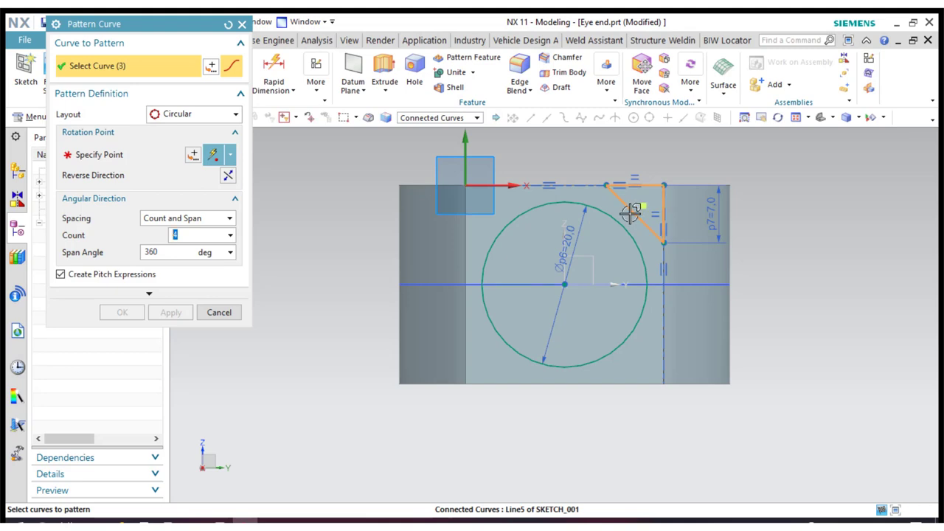
pyautogui.click(118, 155)
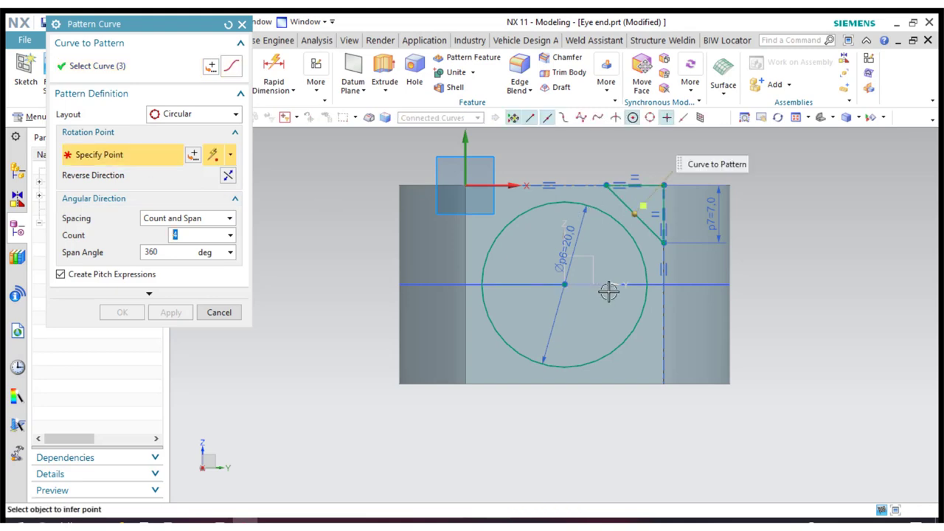
pyautogui.click(563, 285)
pyautogui.click(118, 312)
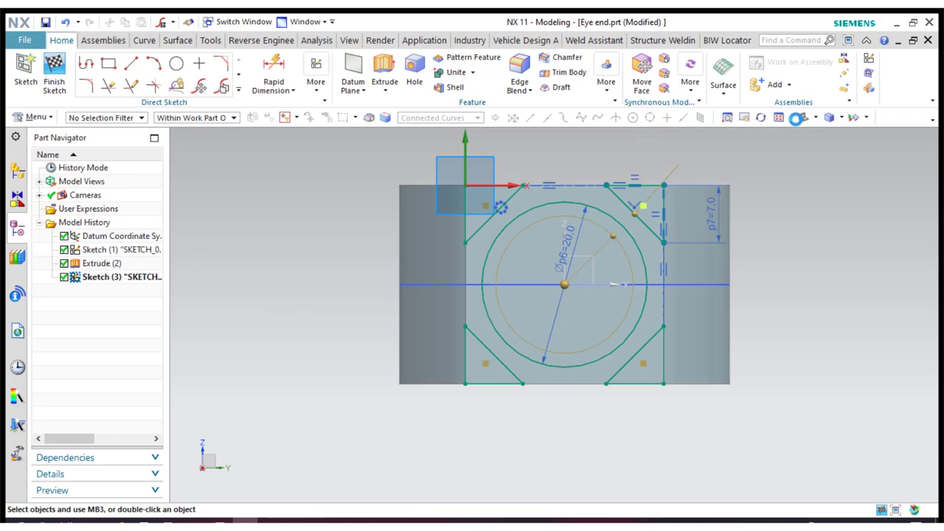
# Step: Finish the end-face sketch and hide the first sketch used for the ring and shank
pyautogui.hotkey('ctrl', 'q')
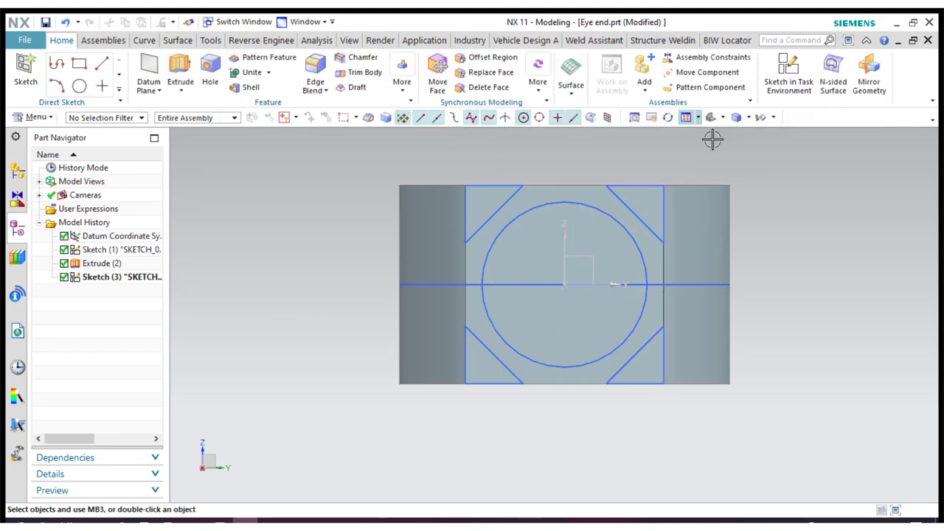
pyautogui.rightClick(110, 254)
pyautogui.click(144, 96)
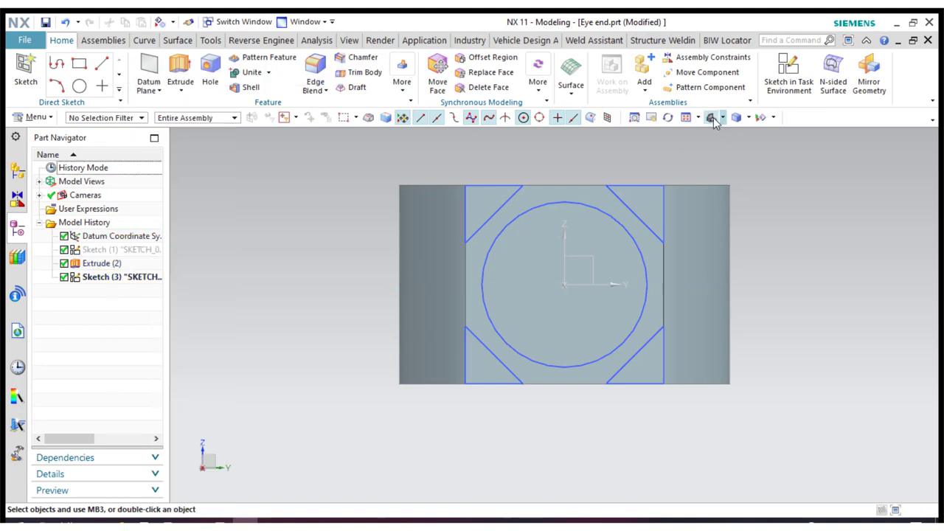
# Step: Extrude the four corner triangles 24 mm back into the shank and subtract them from the body
pyautogui.click(711, 118)
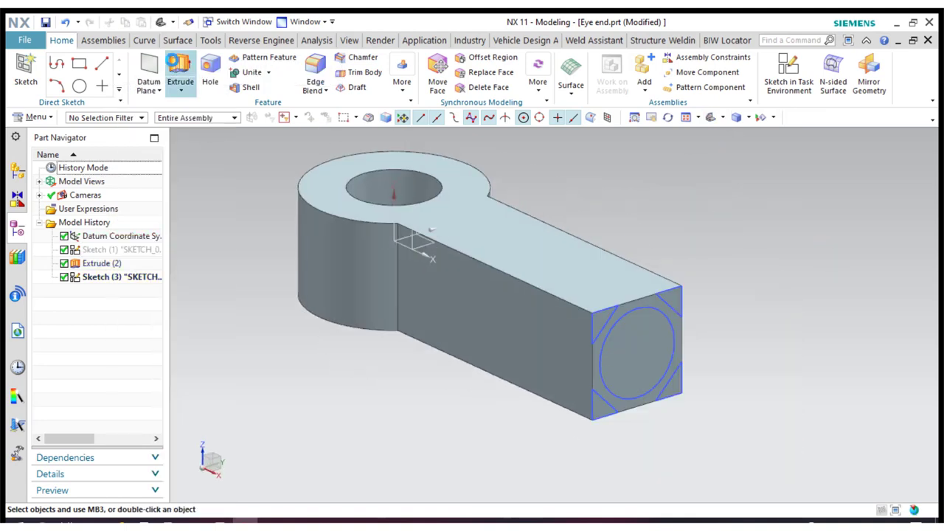
pyautogui.click(180, 74)
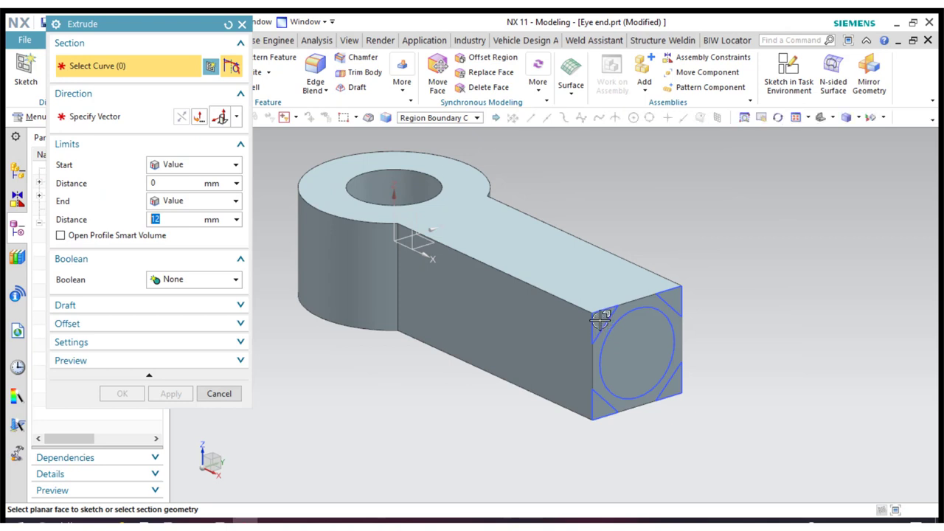
pyautogui.click(684, 307)
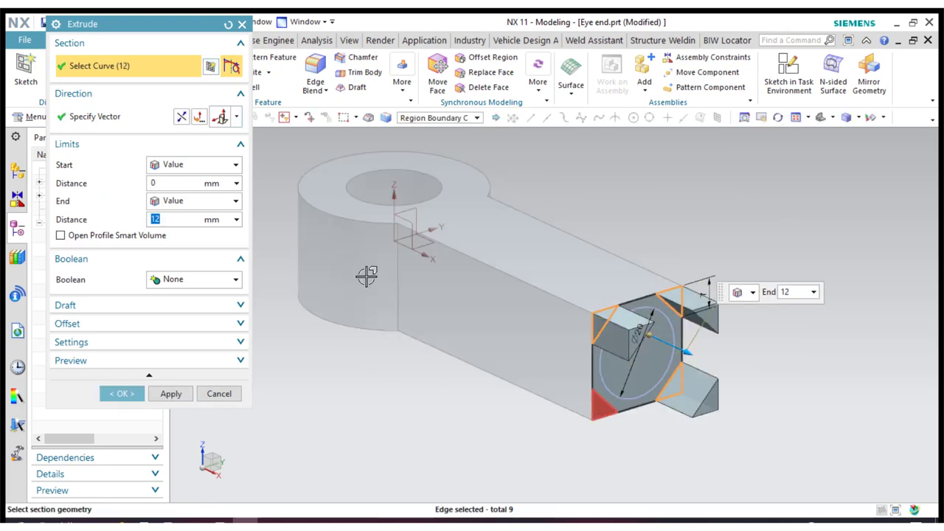
pyautogui.click(180, 117)
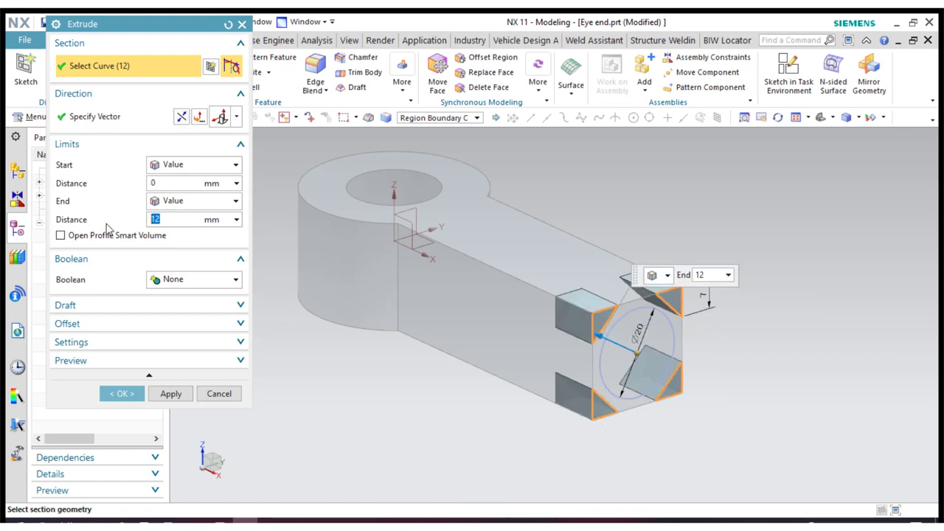
pyautogui.write('24')
pyautogui.press('Return')
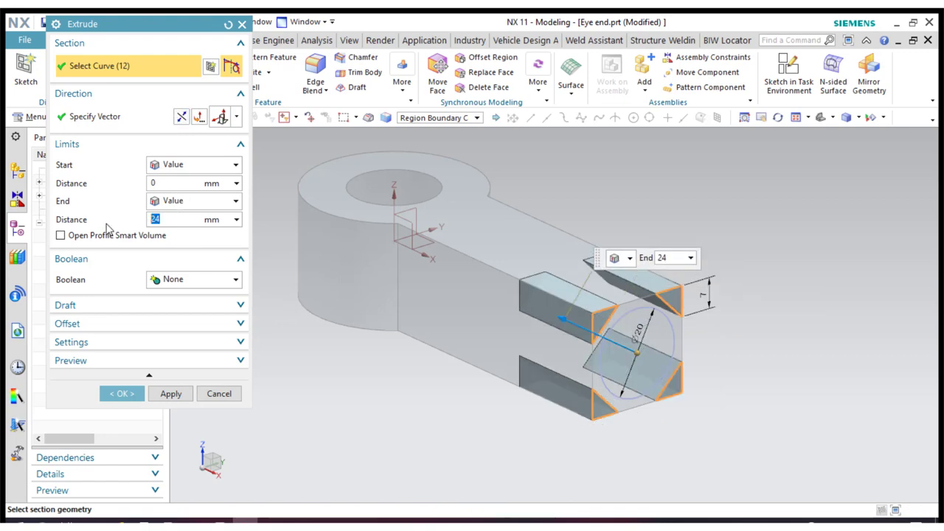
pyautogui.click(171, 285)
pyautogui.click(181, 323)
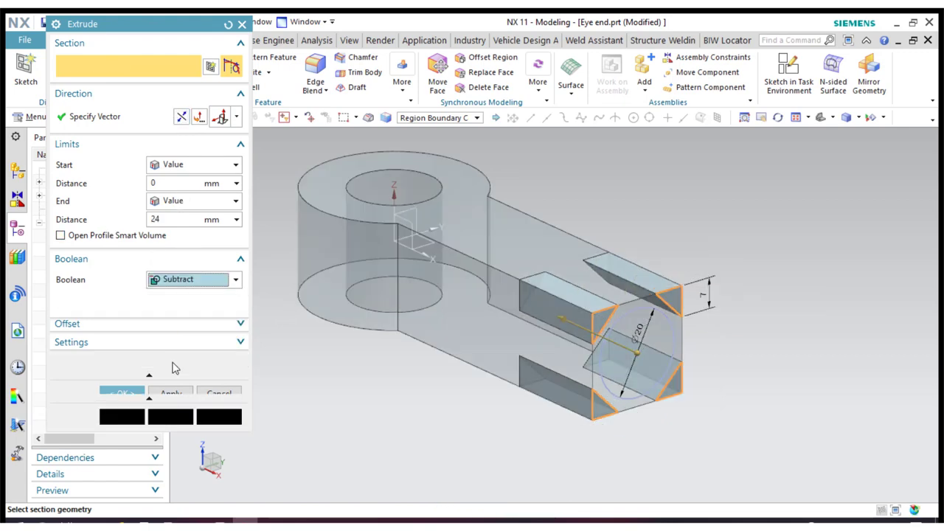
pyautogui.click(122, 417)
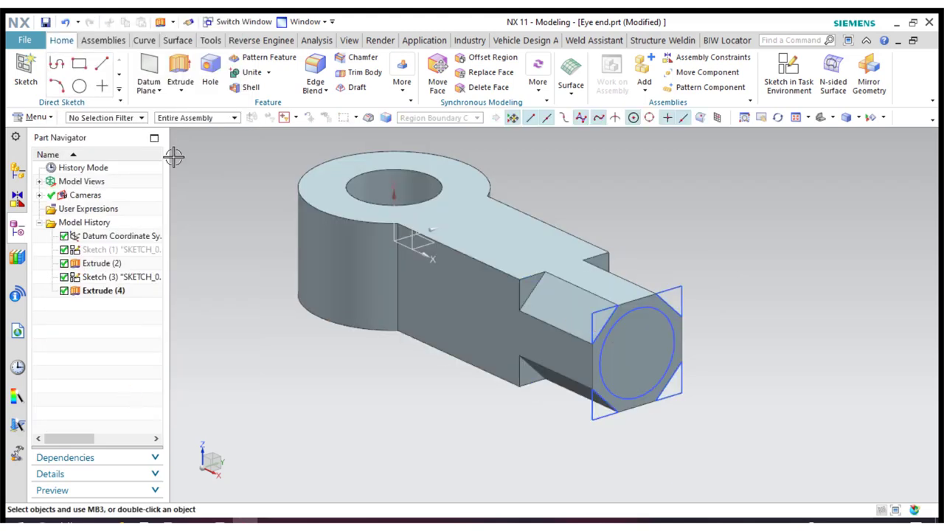
# Step: Extrude the circle 35 mm outward from the shank's end face and unite it with the body
pyautogui.press('x')
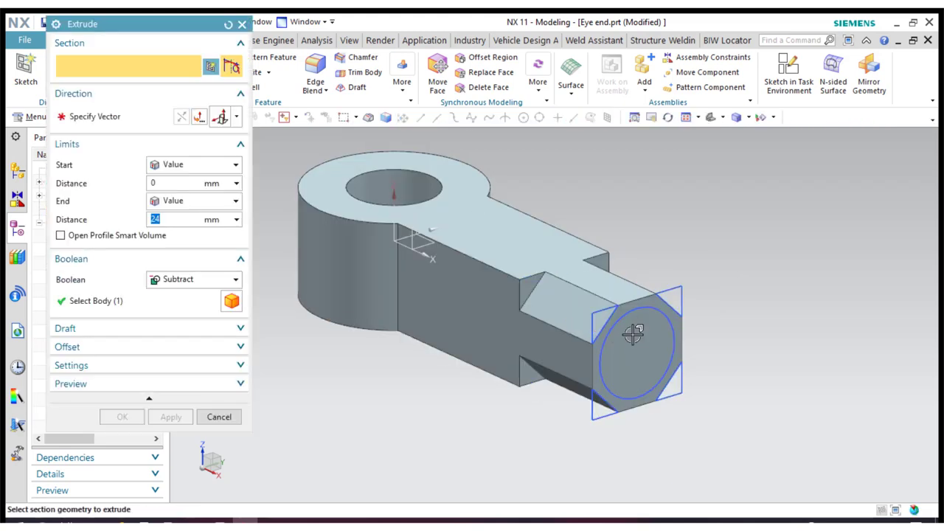
pyautogui.click(631, 321)
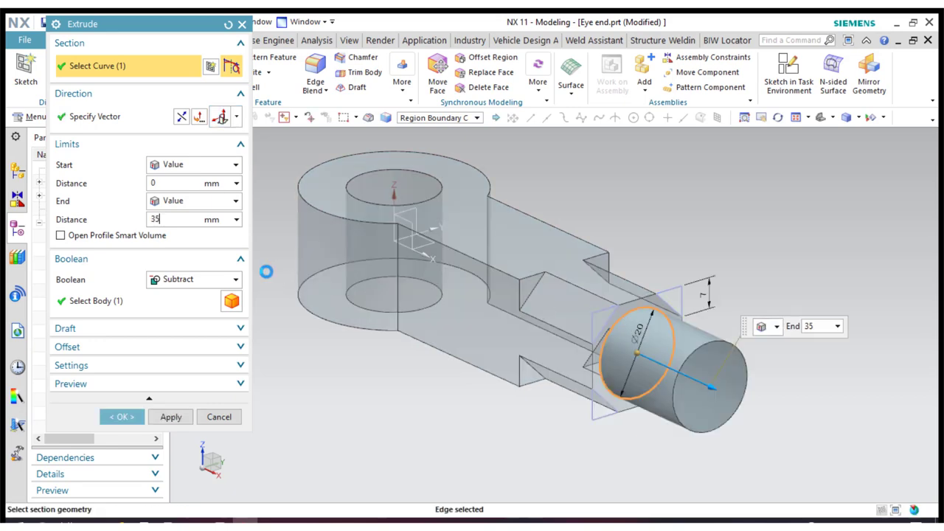
pyautogui.click(196, 280)
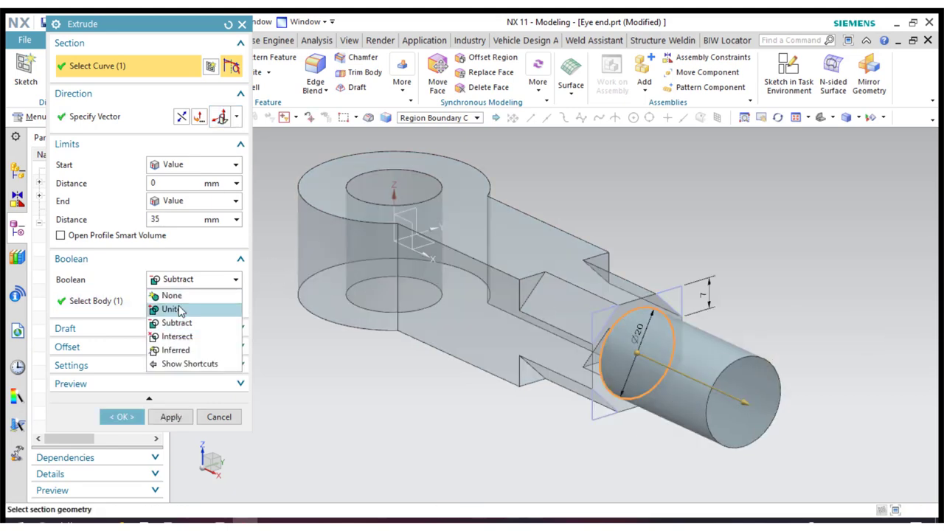
pyautogui.click(182, 310)
pyautogui.click(121, 417)
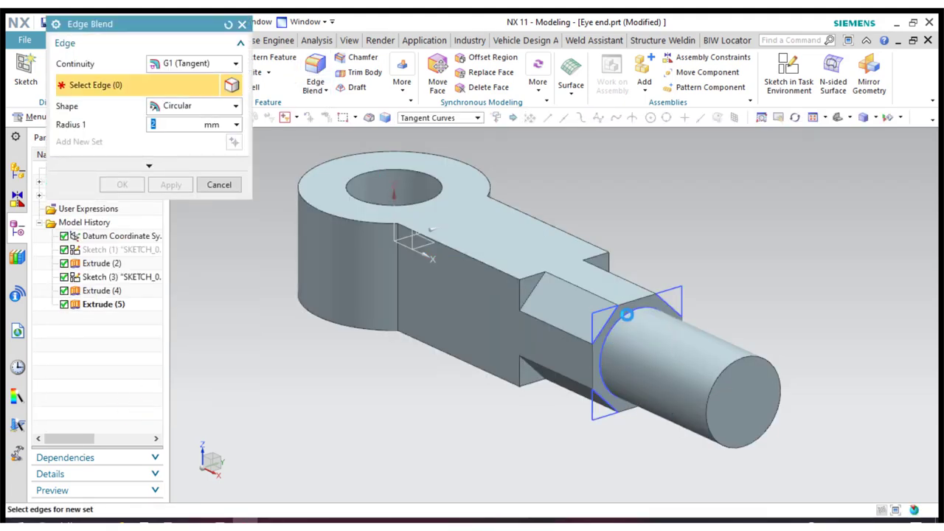
# Step: Blend the cylinder's base edge with a 2 mm radius and the inner end edges of the four corner cuts with a 4.6 mm radius
pyautogui.click(623, 314)
pyautogui.click(171, 185)
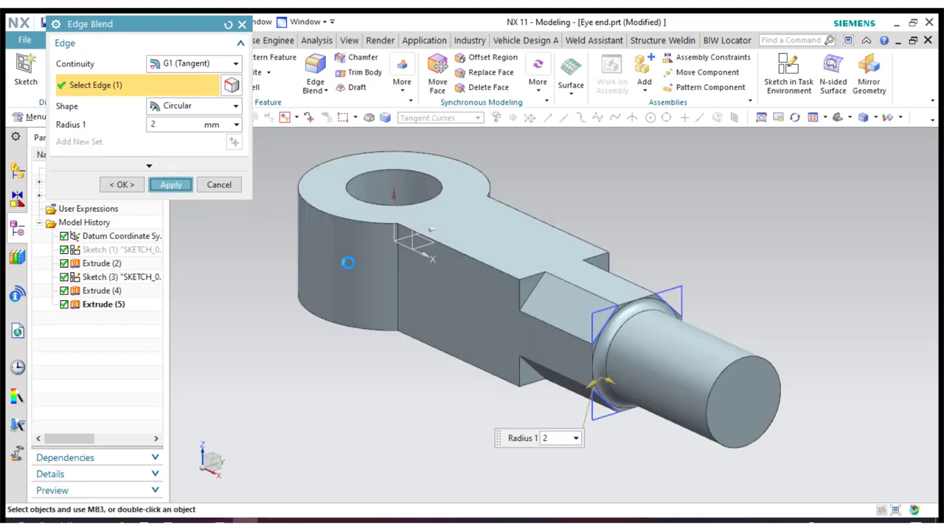
pyautogui.click(532, 289)
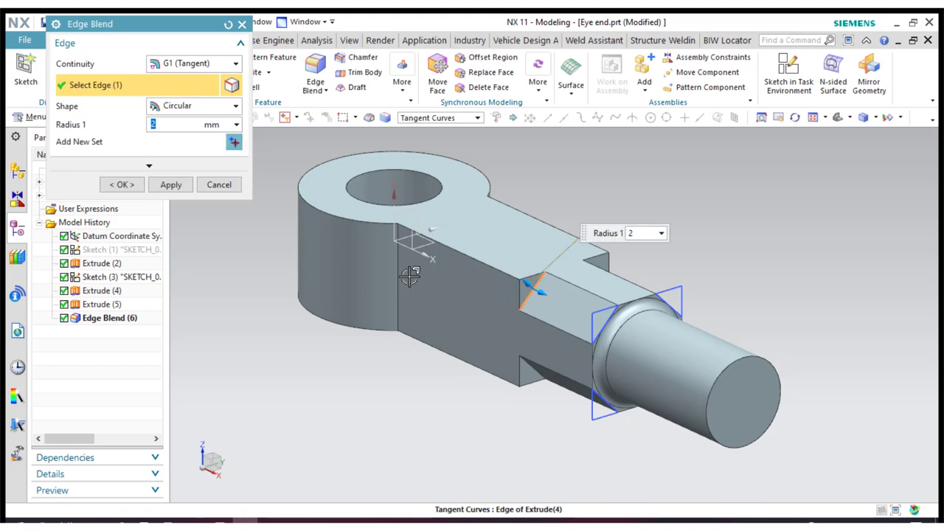
pyautogui.click(534, 369)
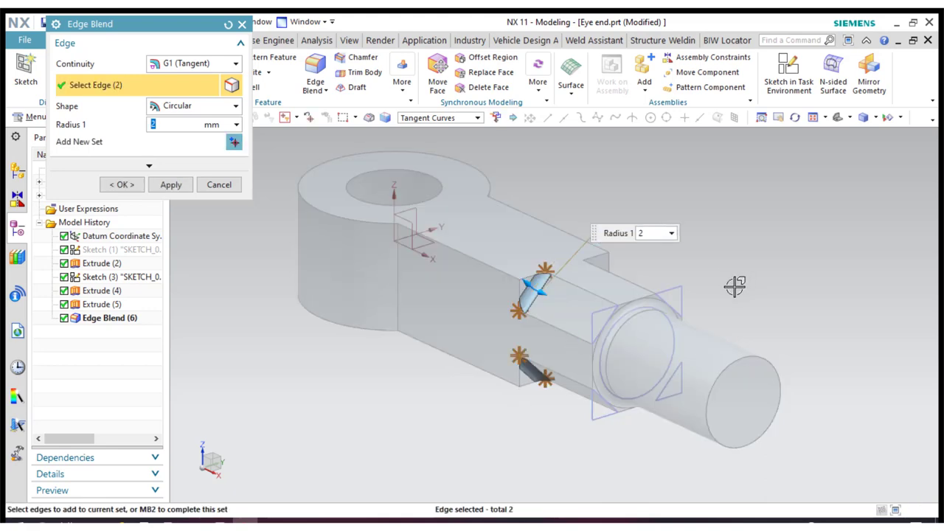
pyautogui.moveTo(735, 286); pyautogui.dragTo(684, 302, button='middle')
pyautogui.click(544, 291)
pyautogui.moveTo(678, 348); pyautogui.dragTo(648, 322, button='middle')
pyautogui.click(569, 319)
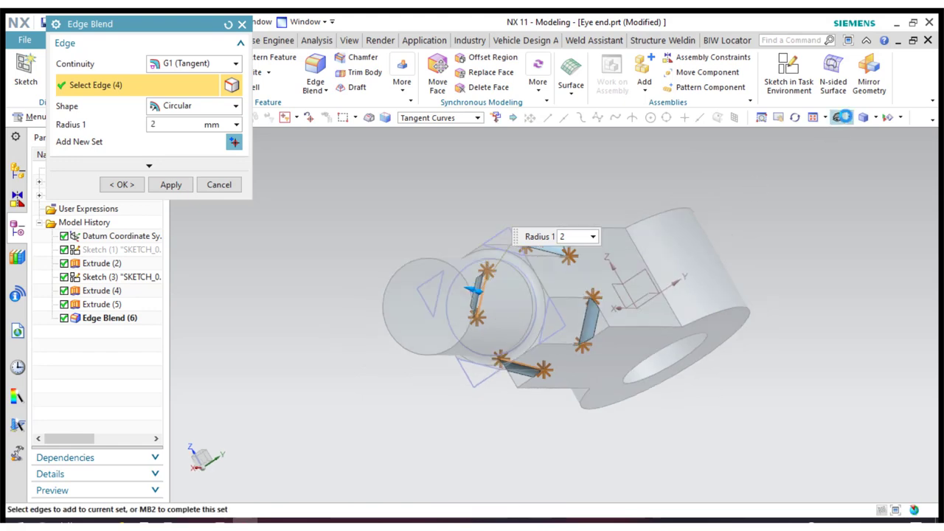
pyautogui.moveTo(569, 319); pyautogui.dragTo(516, 281, button='middle')
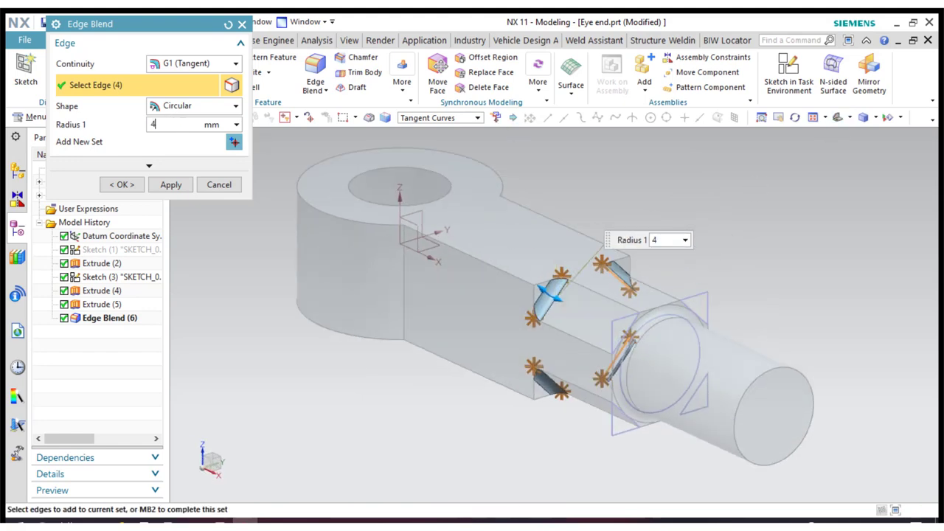
pyautogui.write('6')
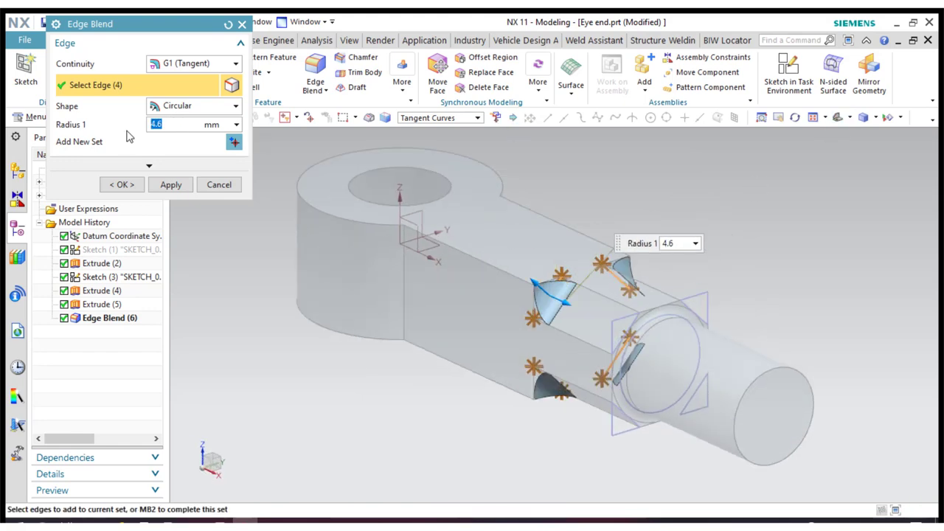
pyautogui.click(118, 185)
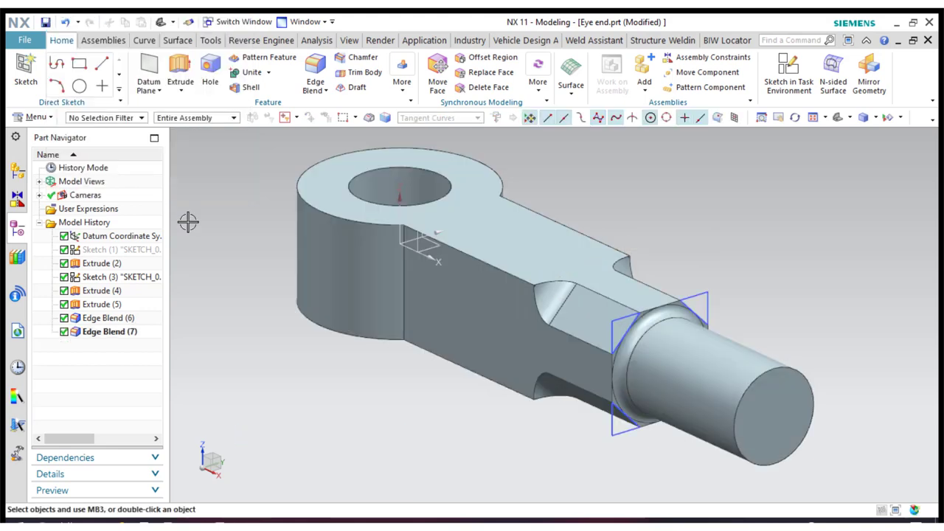
# Step: Hide the end-face sketch with the circle and corner triangles
pyautogui.click(645, 298)
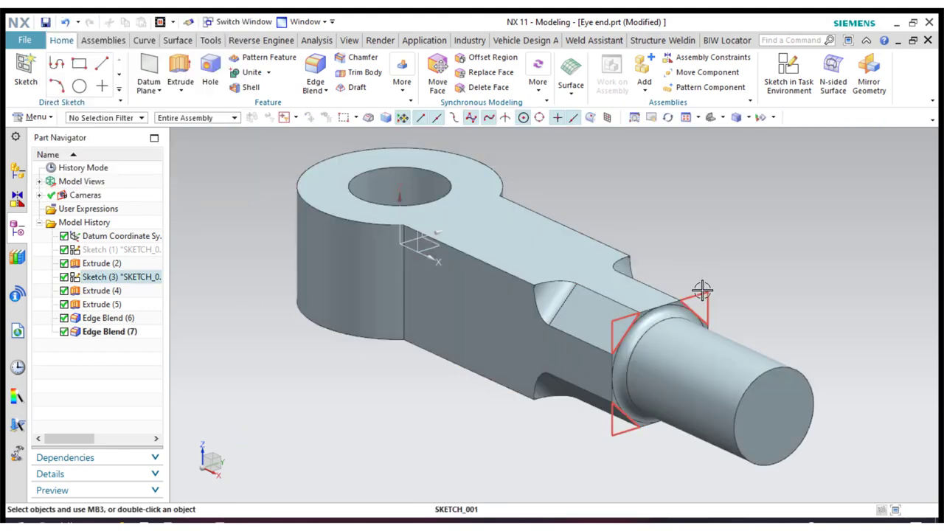
pyautogui.rightClick(702, 291)
pyautogui.click(735, 47)
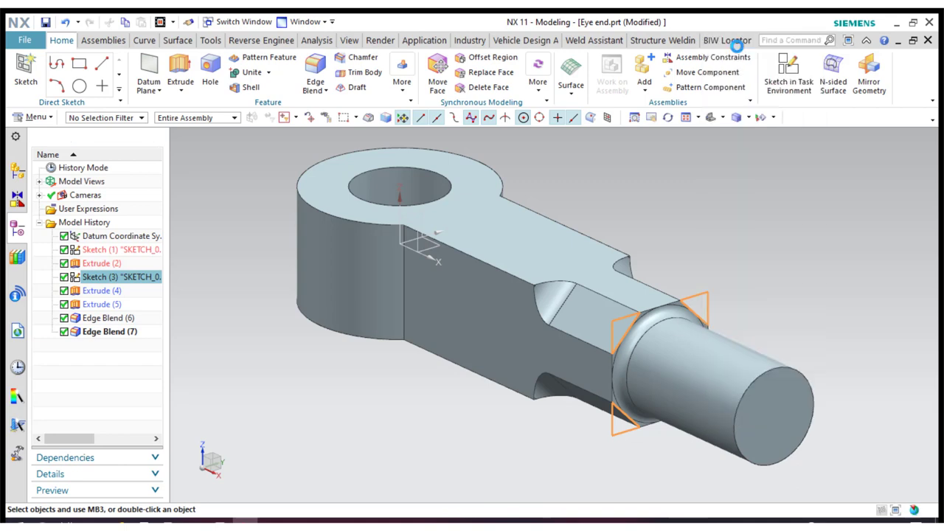
# Step: Select the two vertical edges where the shank meets the ring for an edge blend and set the radius to 2 mm
pyautogui.click(316, 68)
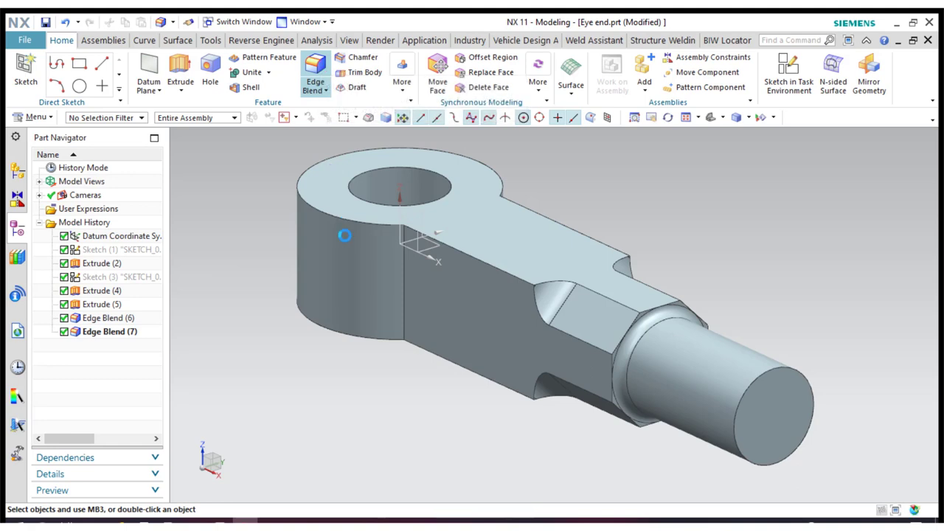
pyautogui.click(403, 286)
pyautogui.moveTo(569, 218); pyautogui.dragTo(617, 185, button='middle')
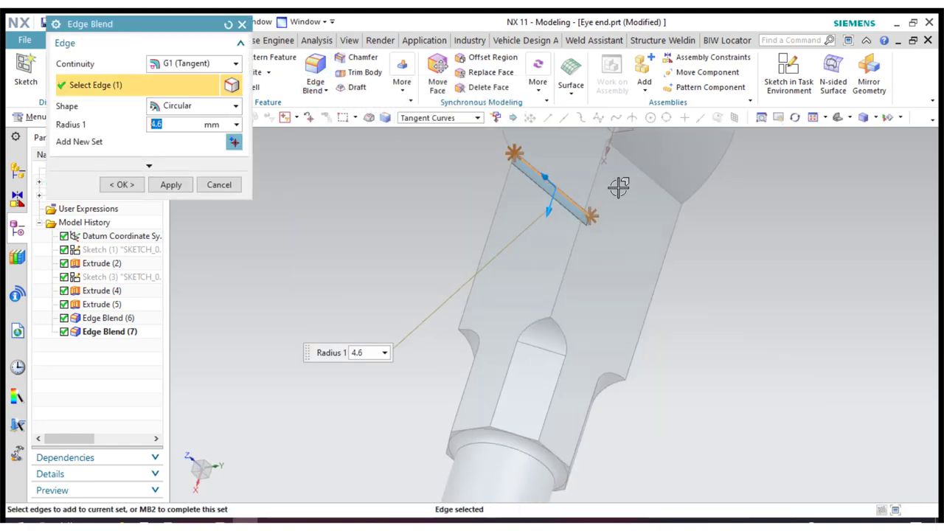
pyautogui.click(632, 162)
pyautogui.write('2')
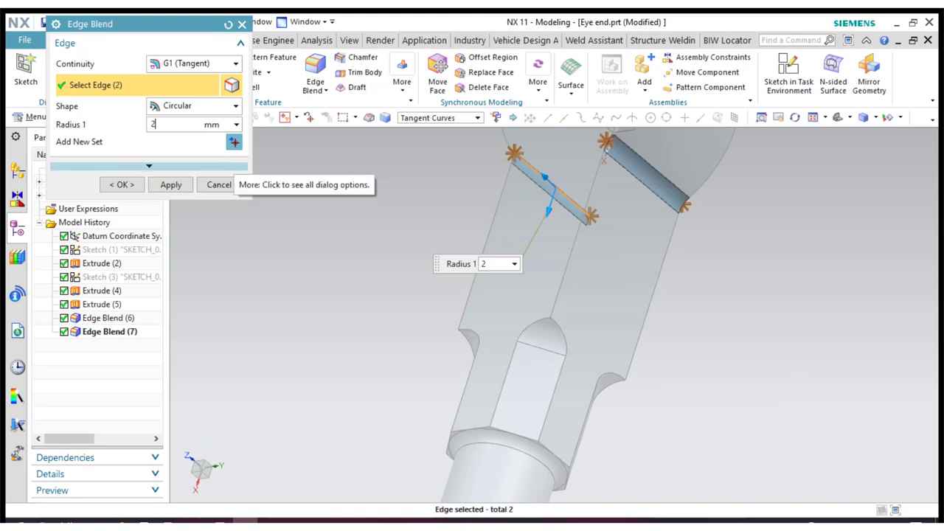